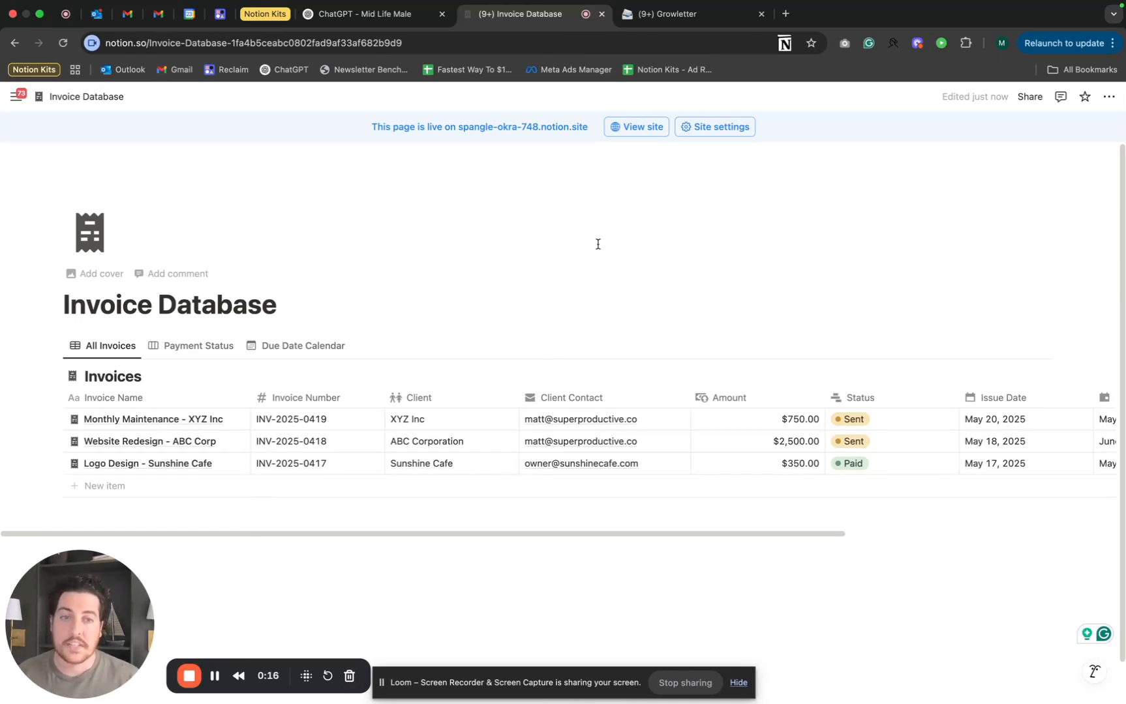
Examine the remaining columns of the Invoices table and the available Status options for the XYZ Inc invoice.
{"action": "left_click_drag", "start_coordinate": [677, 537], "coordinate": [877, 535]}
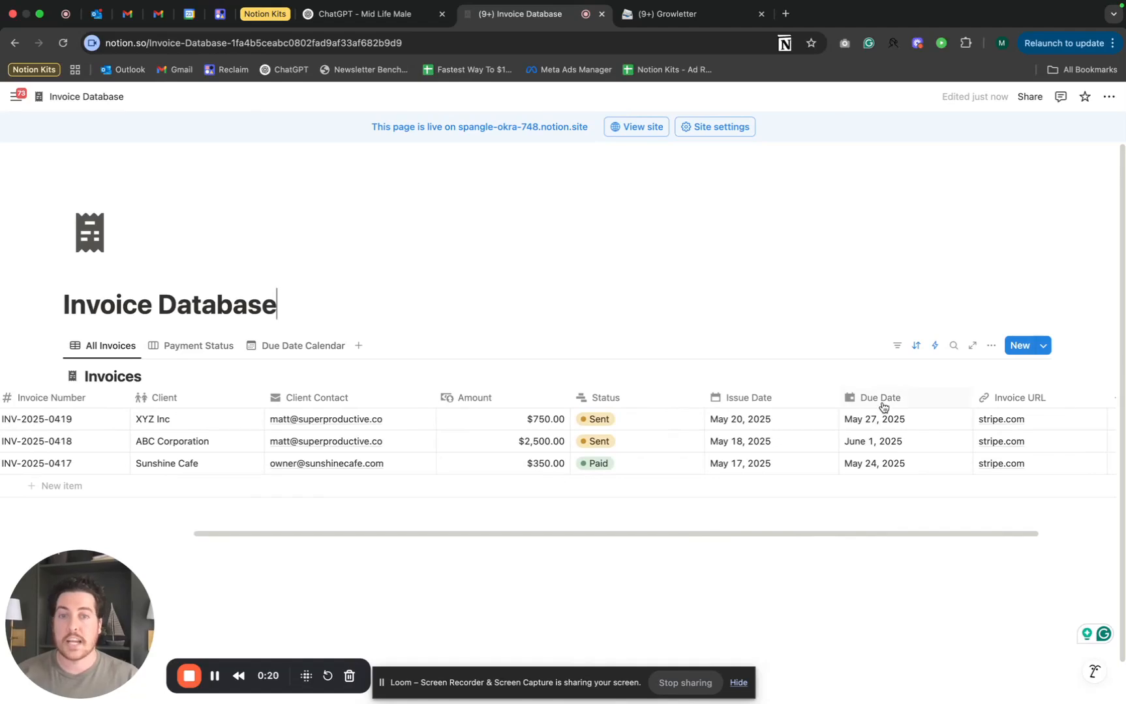
{"action": "left_click", "coordinate": [639, 423]}
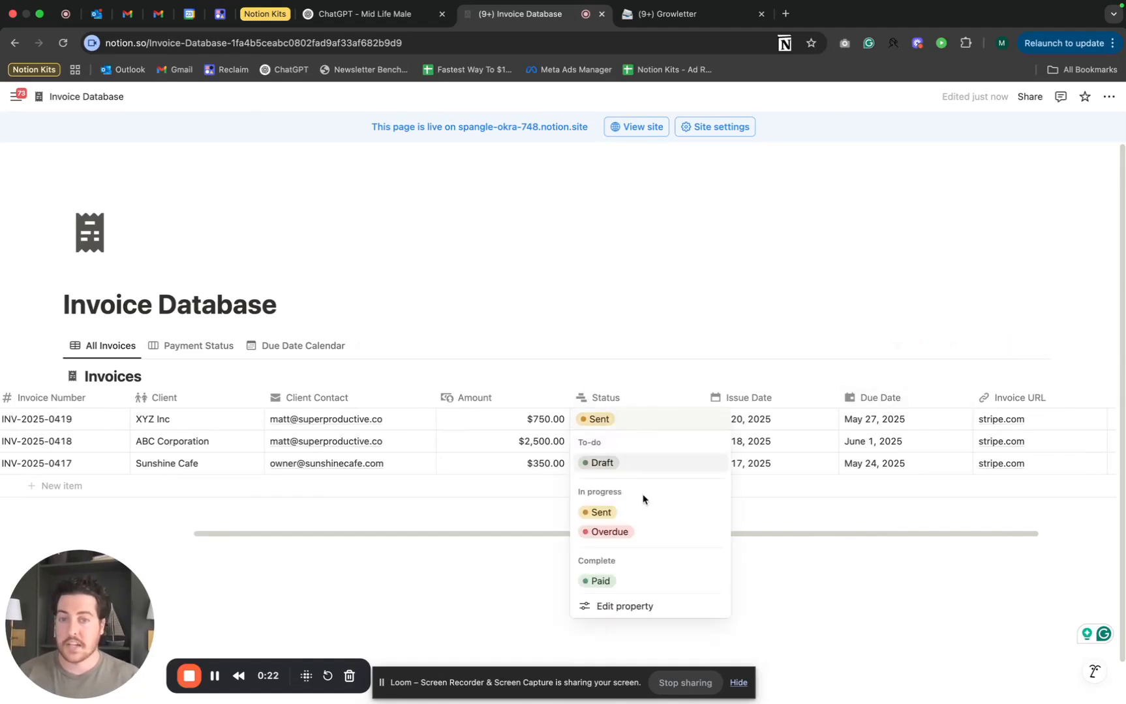
{"action": "left_click", "coordinate": [603, 307]}
{"action": "left_click", "coordinate": [571, 303]}
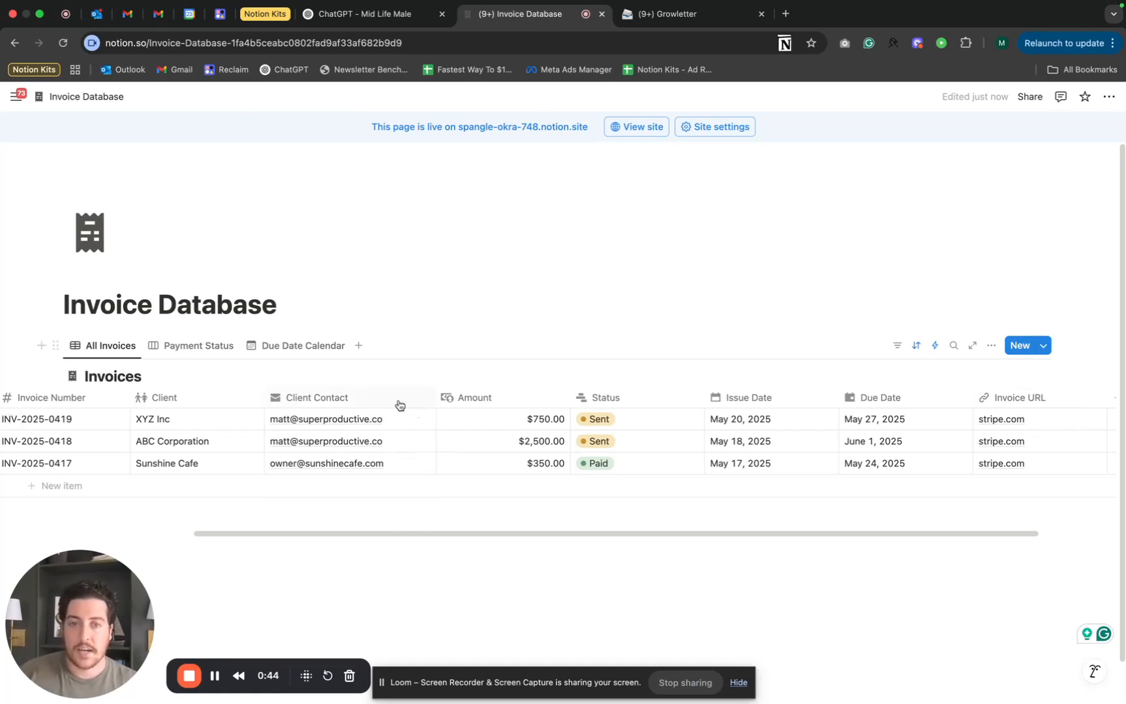
Create a new automation for the Invoices database and name it "Past Due Invoice - Mail Client".
{"action": "left_click", "coordinate": [935, 349]}
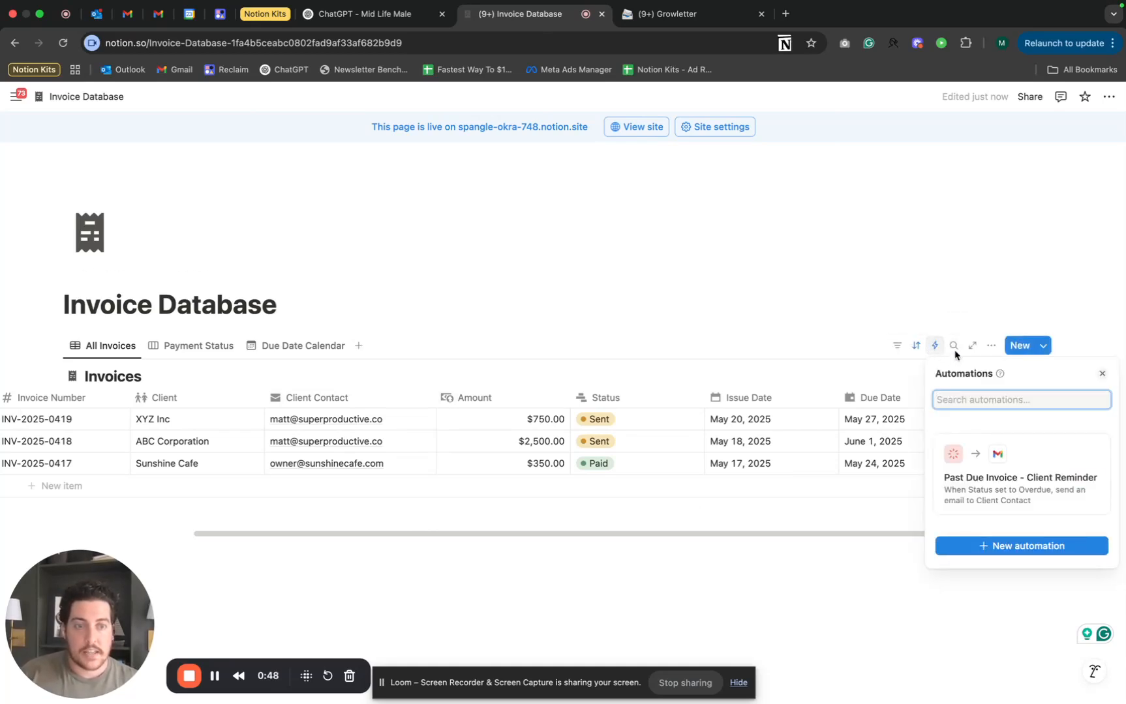
{"action": "left_click", "coordinate": [973, 547]}
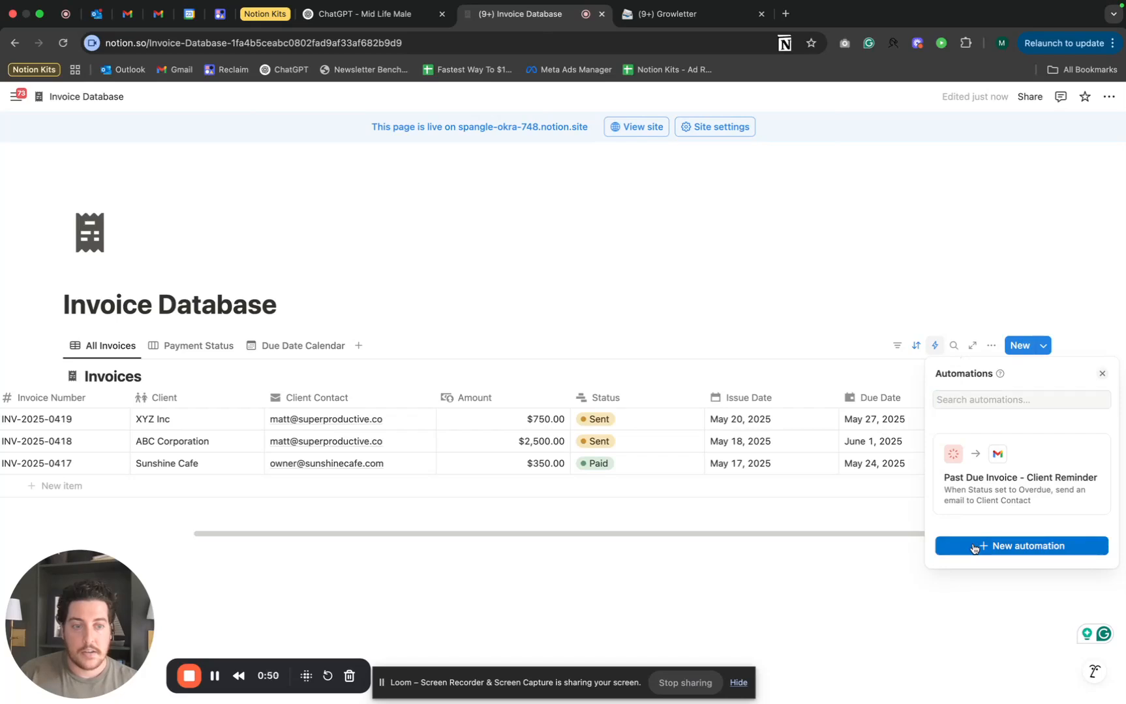
{"action": "left_click", "coordinate": [494, 158]}
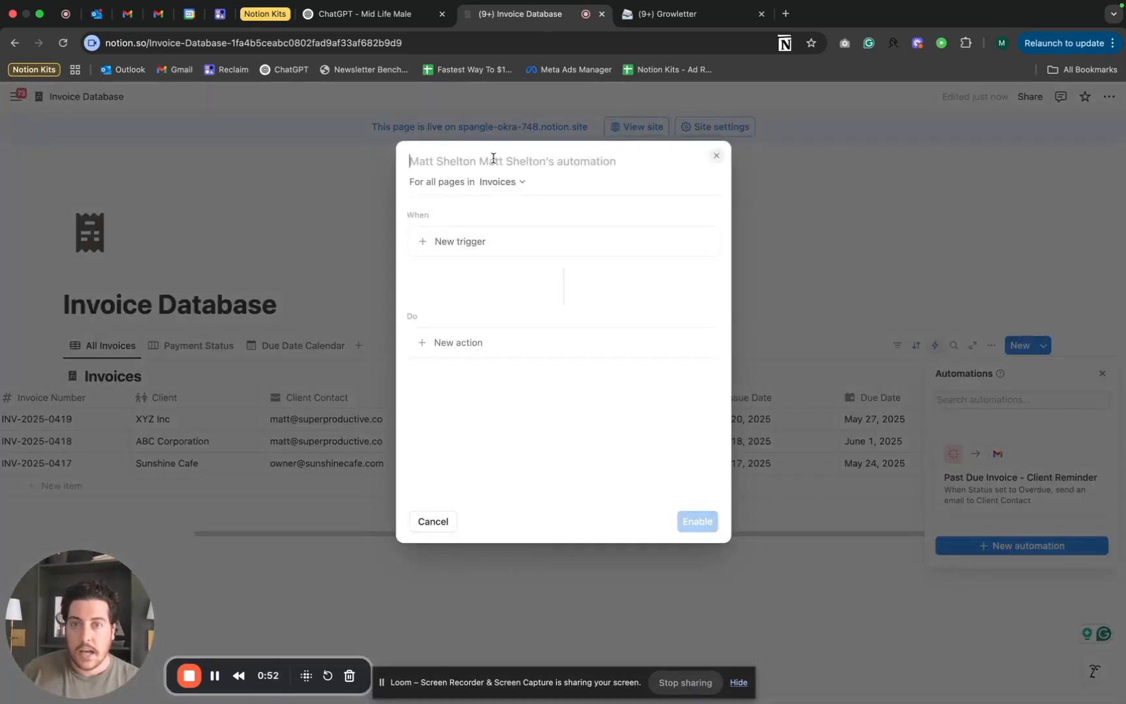
{"action": "type", "text": "Pa"}
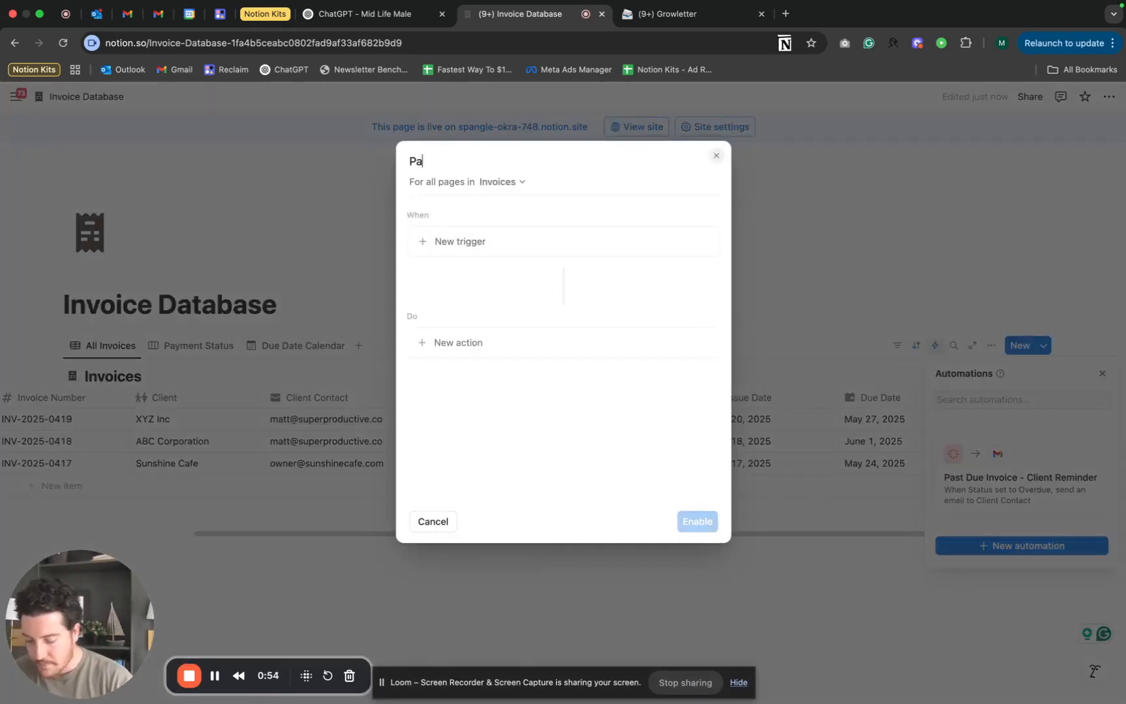
{"action": "type", "text": "st Due Invoi"}
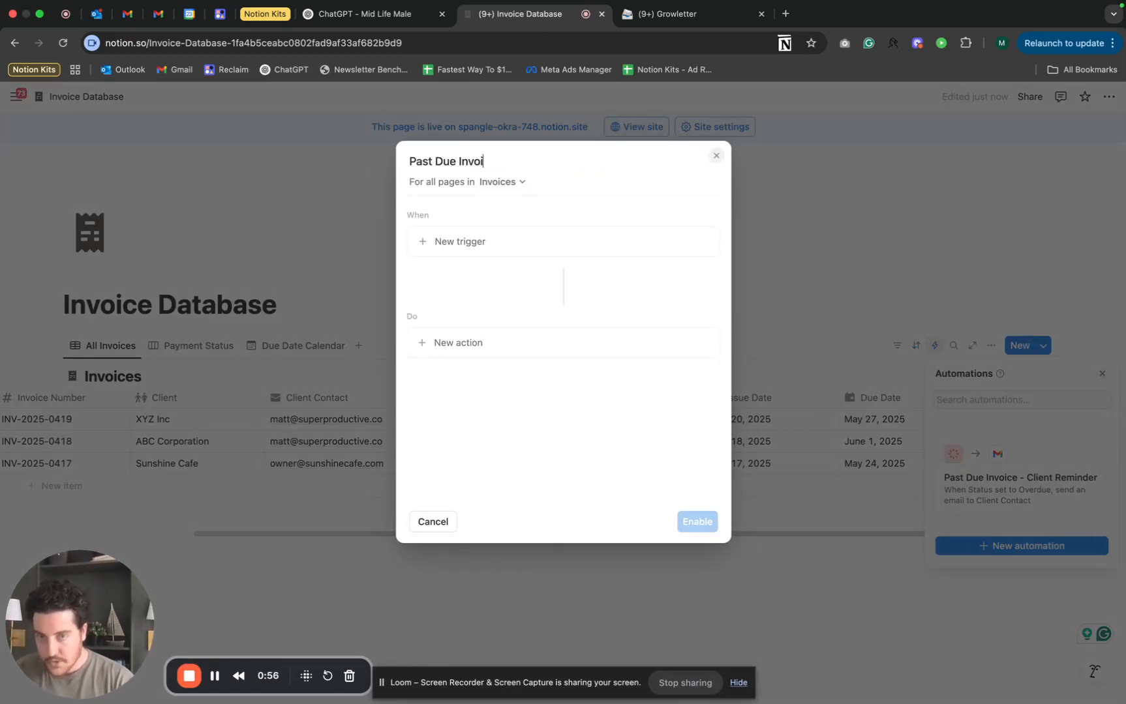
{"action": "type", "text": "ce - Mail Clien"}
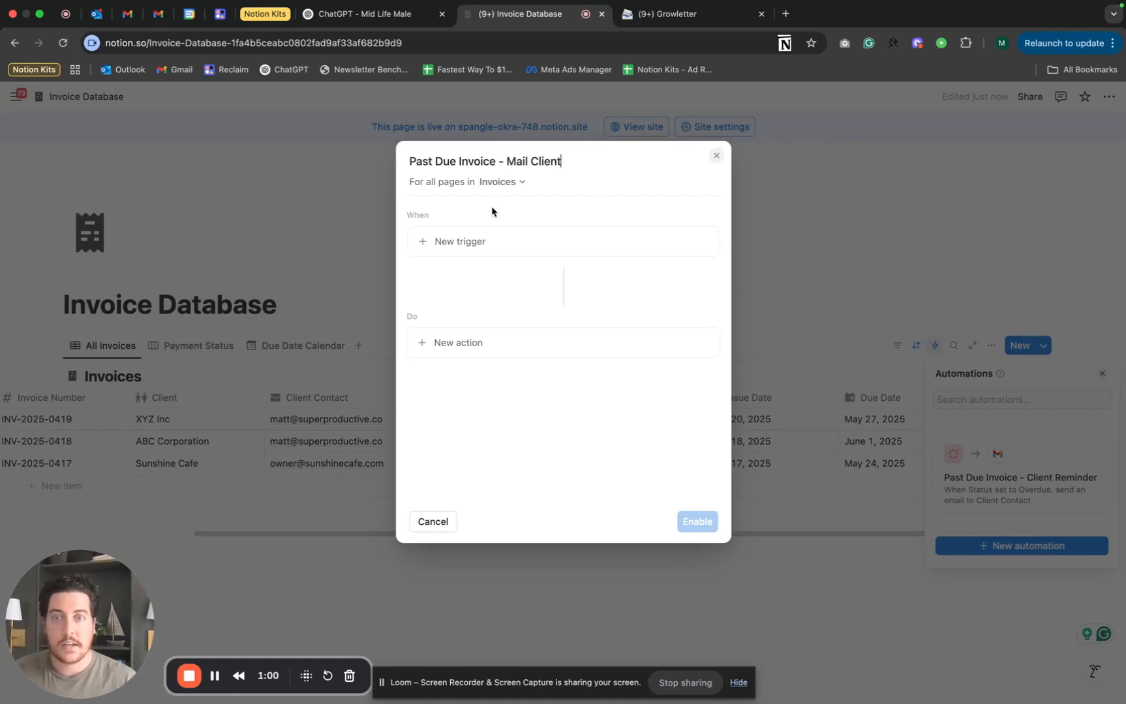
{"action": "type", "text": "t"}
Add a trigger that fires only when Status is set to Overdue.
{"action": "left_click", "coordinate": [490, 246]}
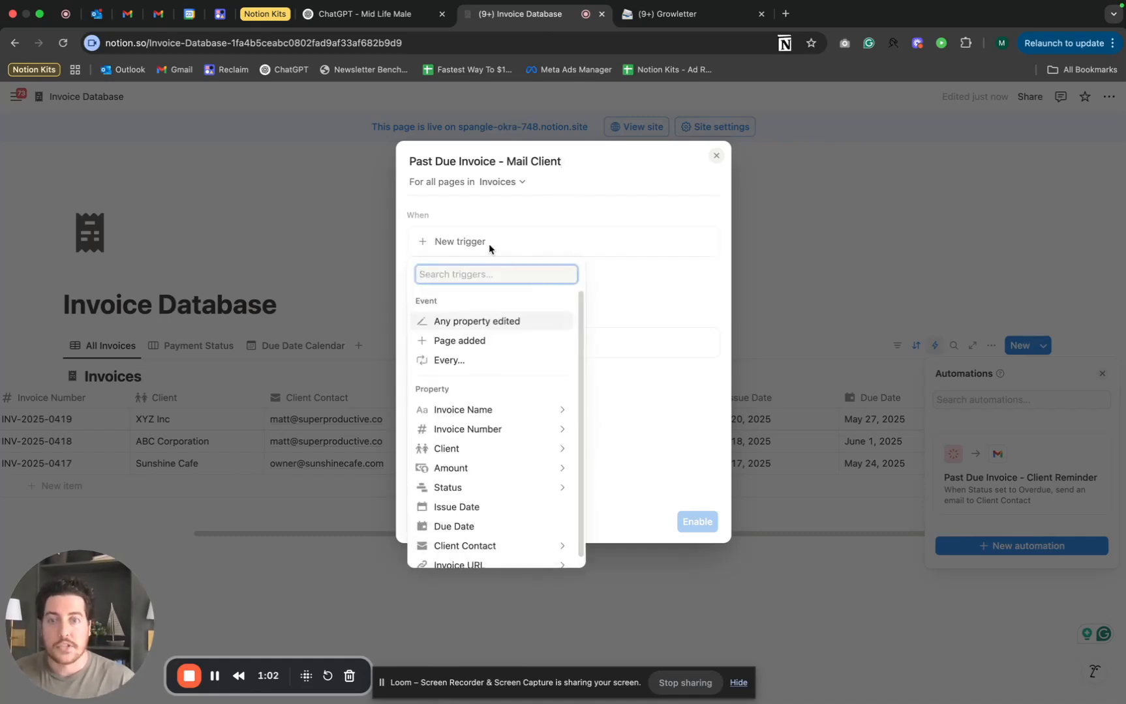
{"action": "left_click", "coordinate": [507, 490]}
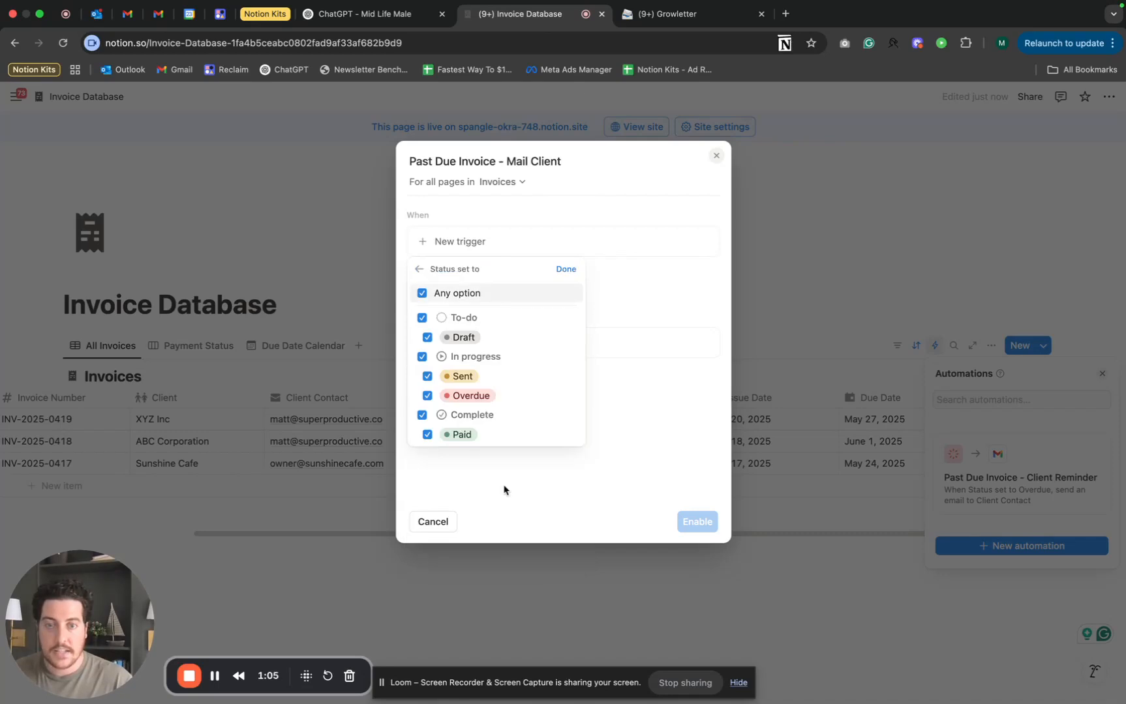
{"action": "left_click", "coordinate": [423, 295]}
{"action": "left_click", "coordinate": [427, 395]}
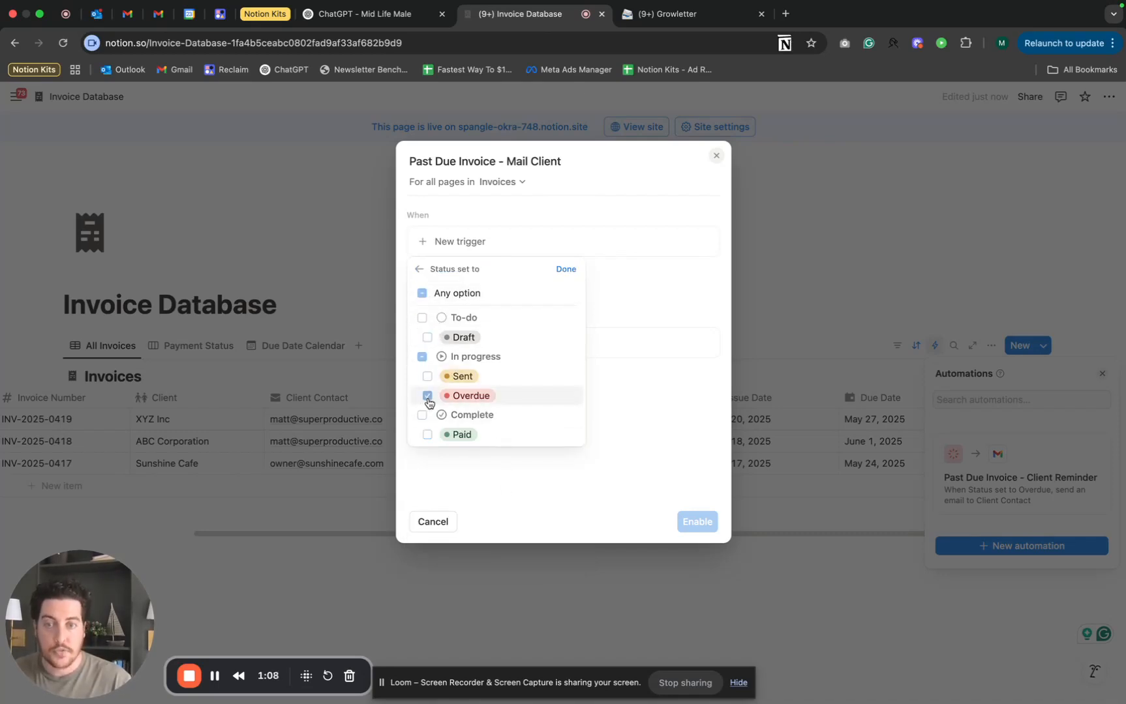
{"action": "left_click", "coordinate": [566, 268]}
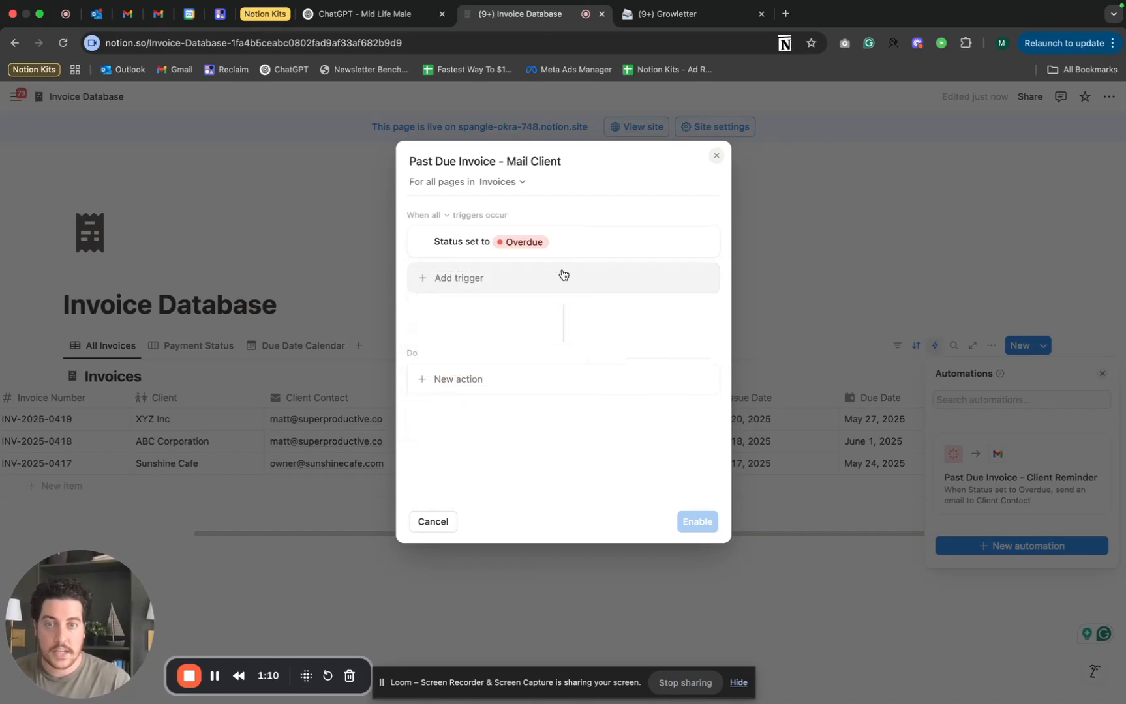
Add a Send mail action to the automation with the Client Contact property as recipient.
{"action": "left_click", "coordinate": [503, 380]}
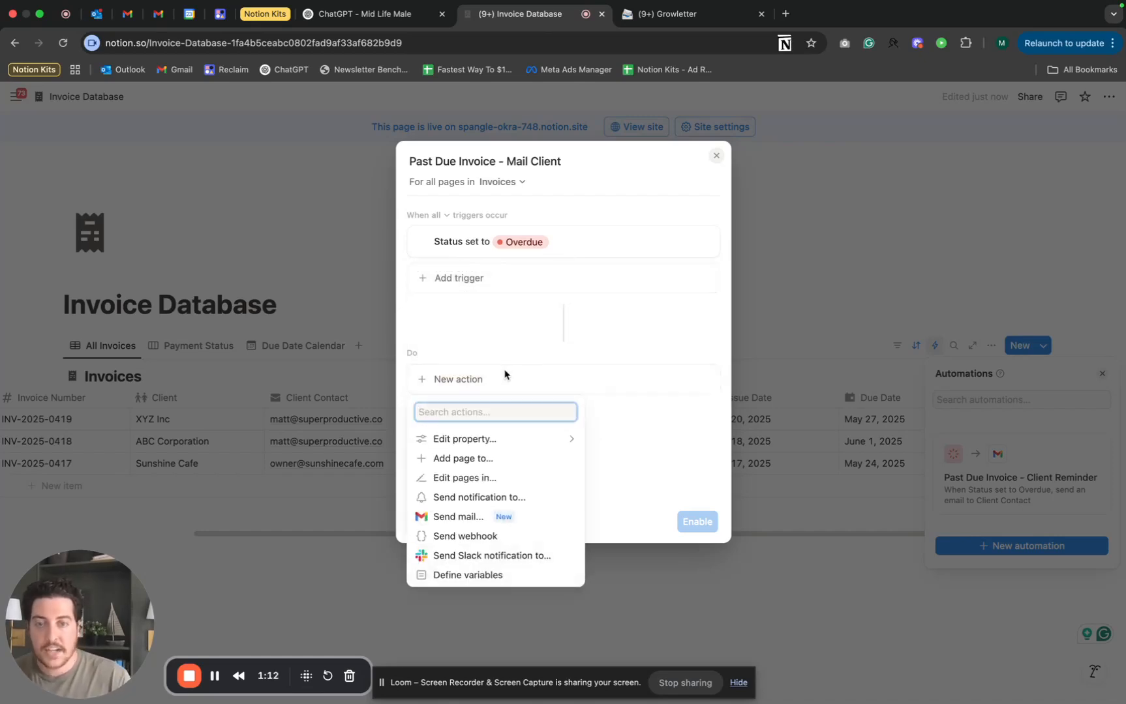
{"action": "left_click", "coordinate": [464, 519]}
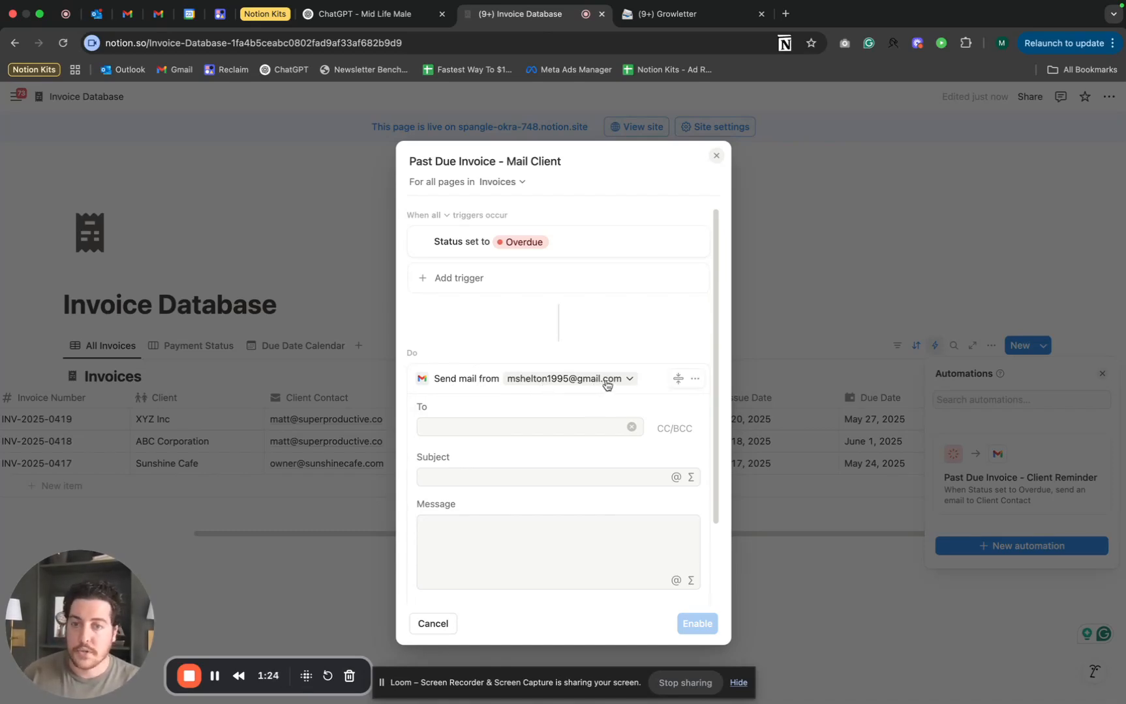
{"action": "left_click", "coordinate": [458, 427]}
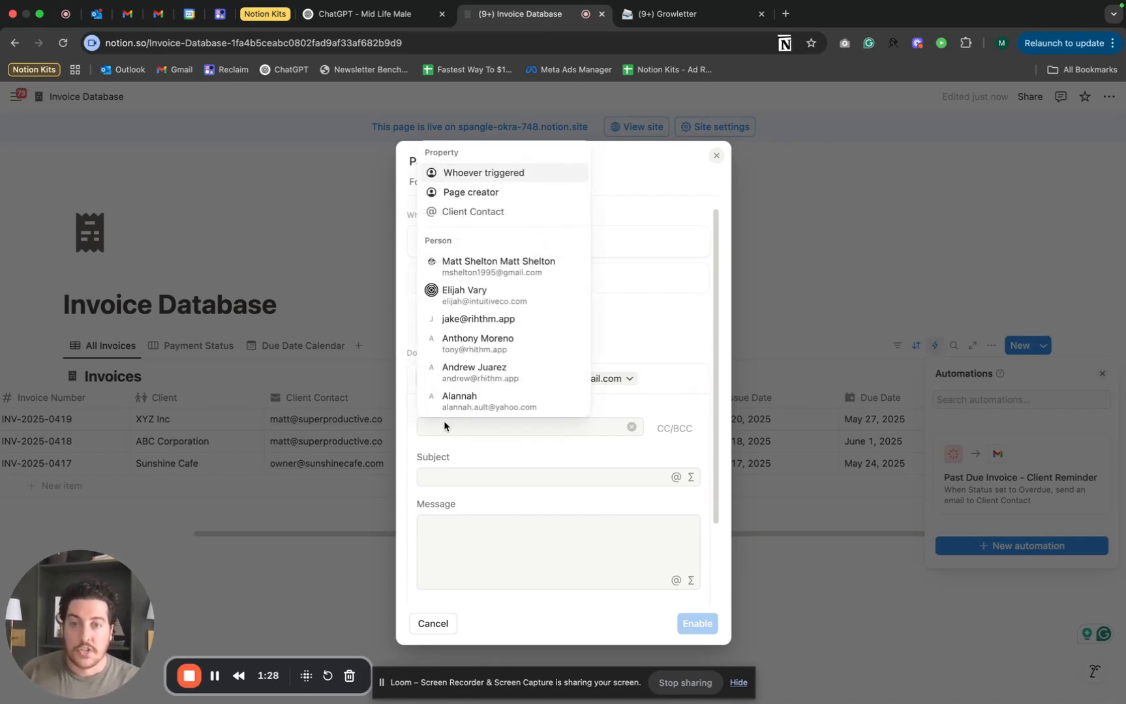
{"action": "left_click", "coordinate": [479, 213]}
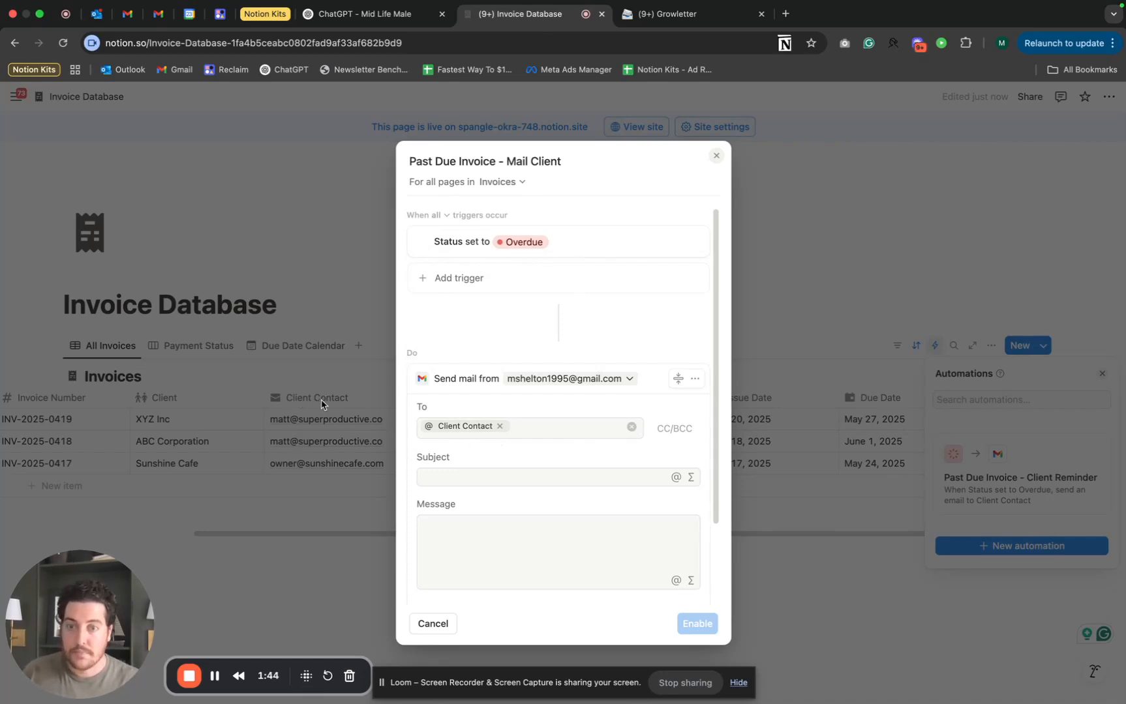
Set the email subject to "Past Due Invoice".
{"action": "scroll", "coordinate": [494, 414], "scroll_direction": "down", "scroll_amount": 2}
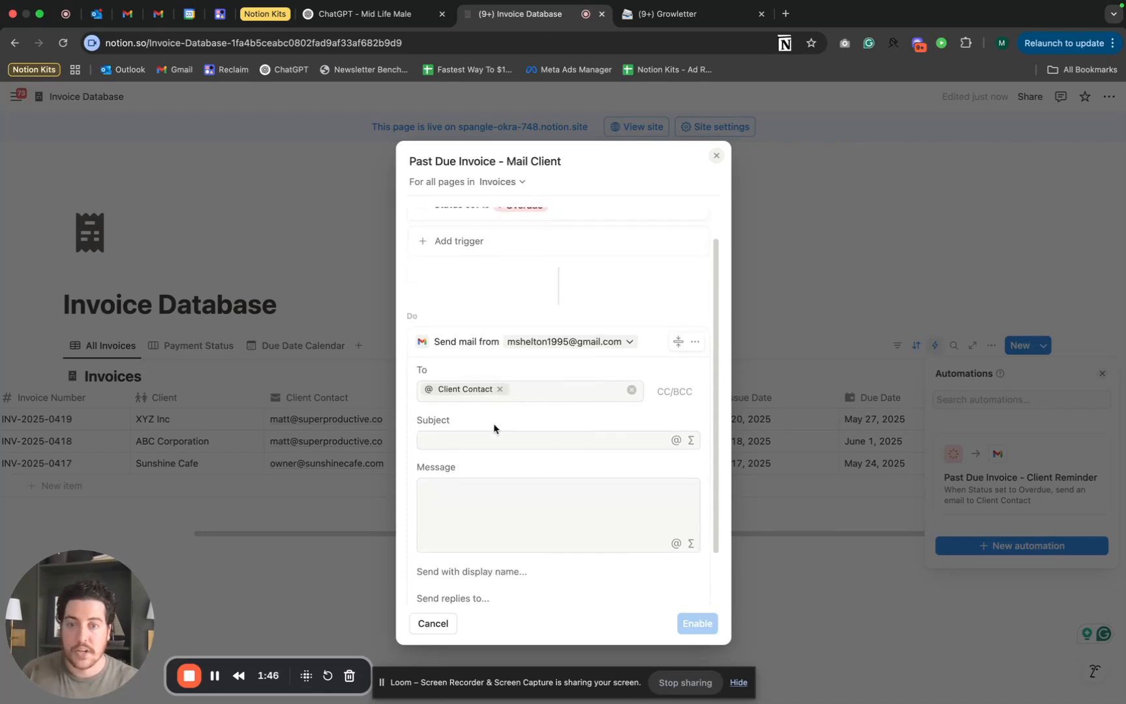
{"action": "left_click", "coordinate": [479, 440]}
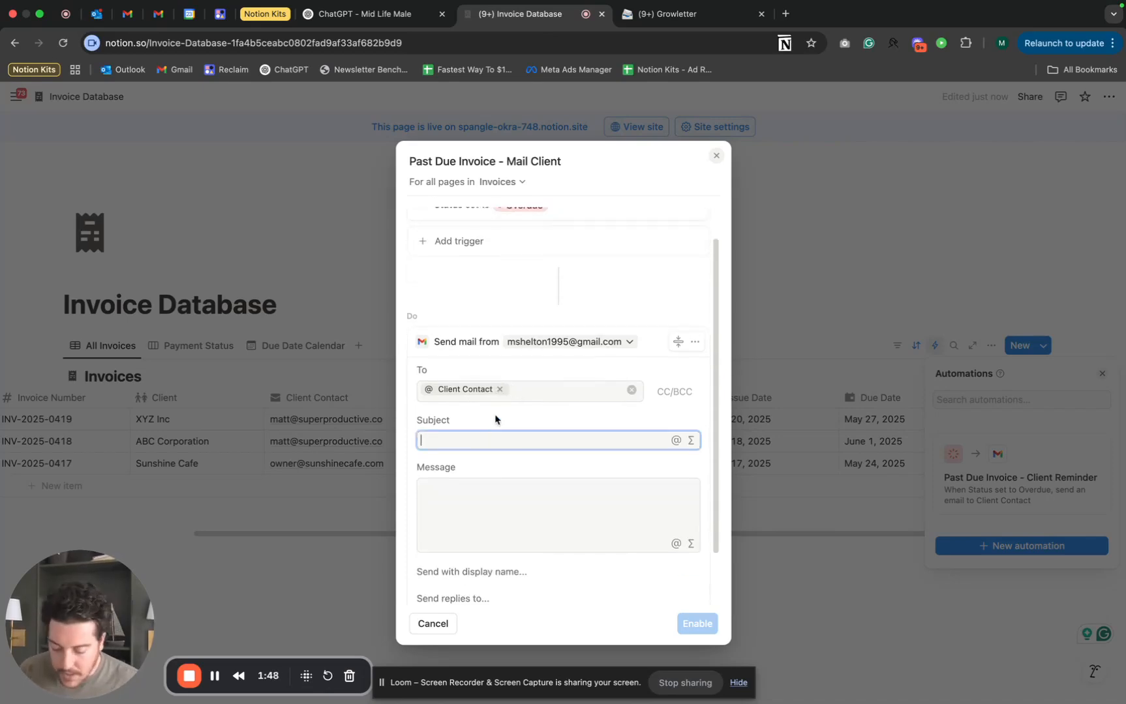
{"action": "type", "text": "Past"}
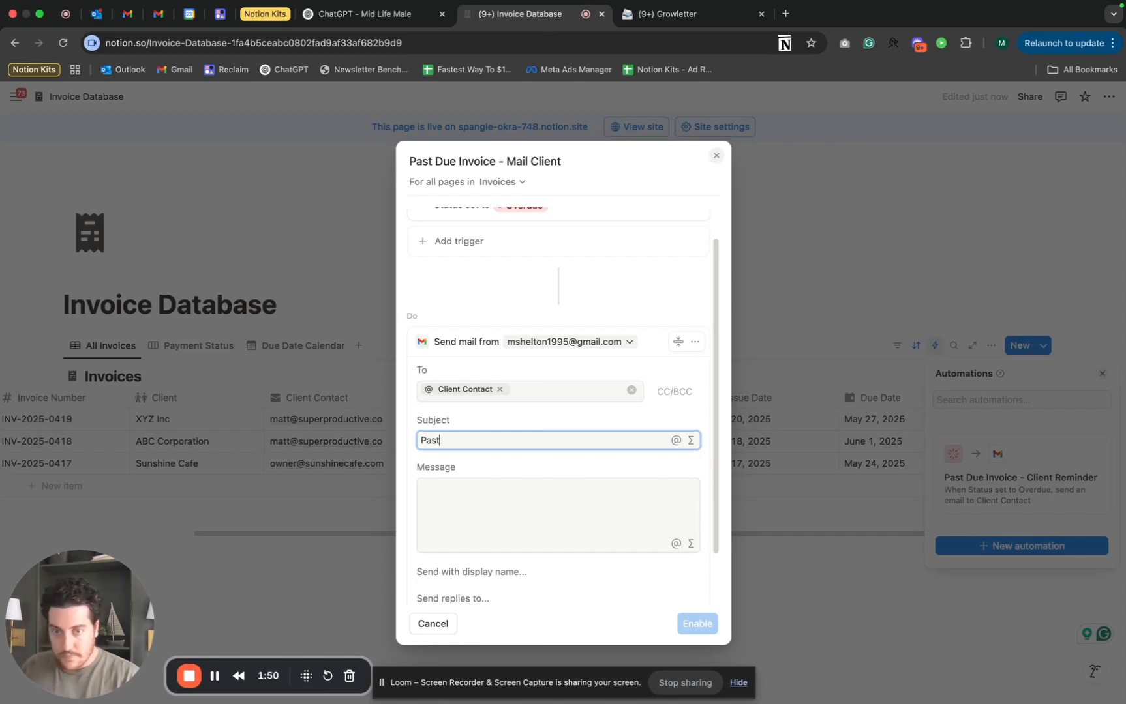
{"action": "type", "text": " Due Invoice"}
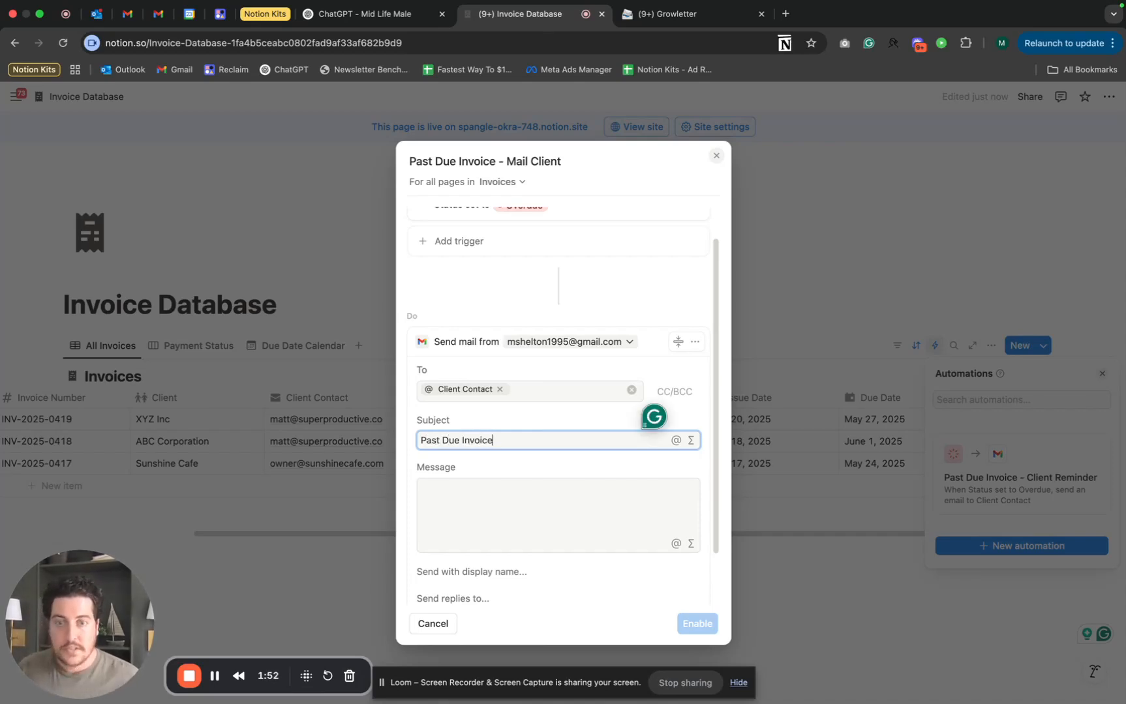
Begin the email message with the greeting "Hey", the trigger page's Client property and a comma.
{"action": "left_click", "coordinate": [480, 493]}
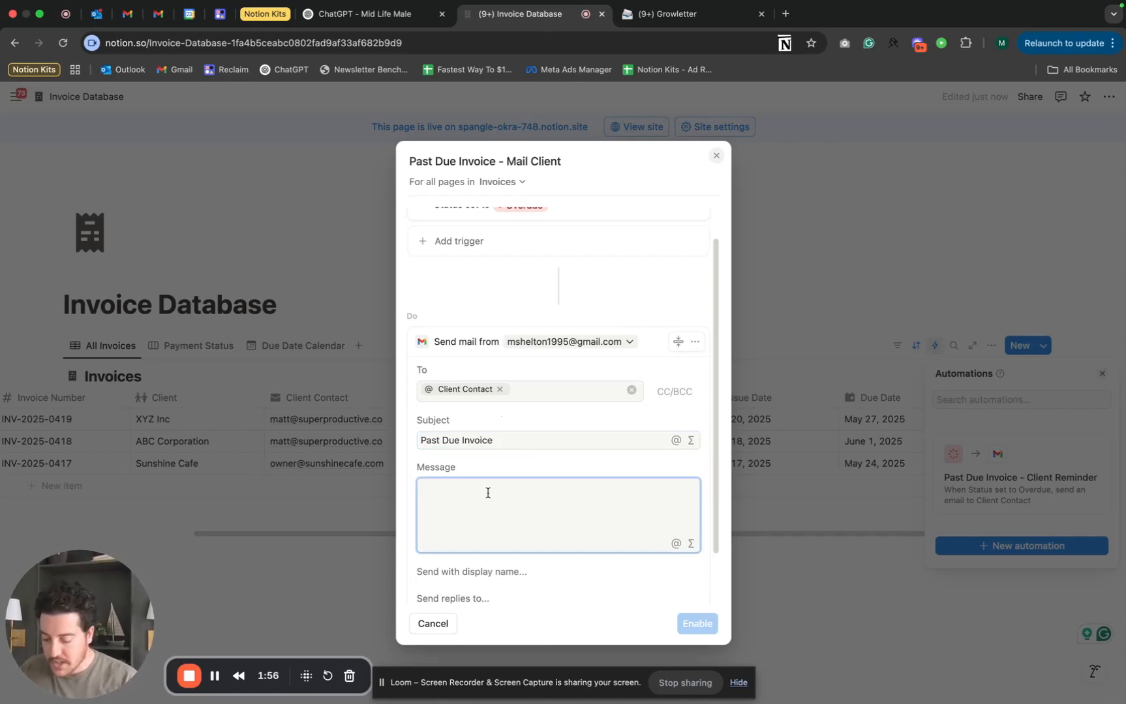
{"action": "type", "text": "Hey"}
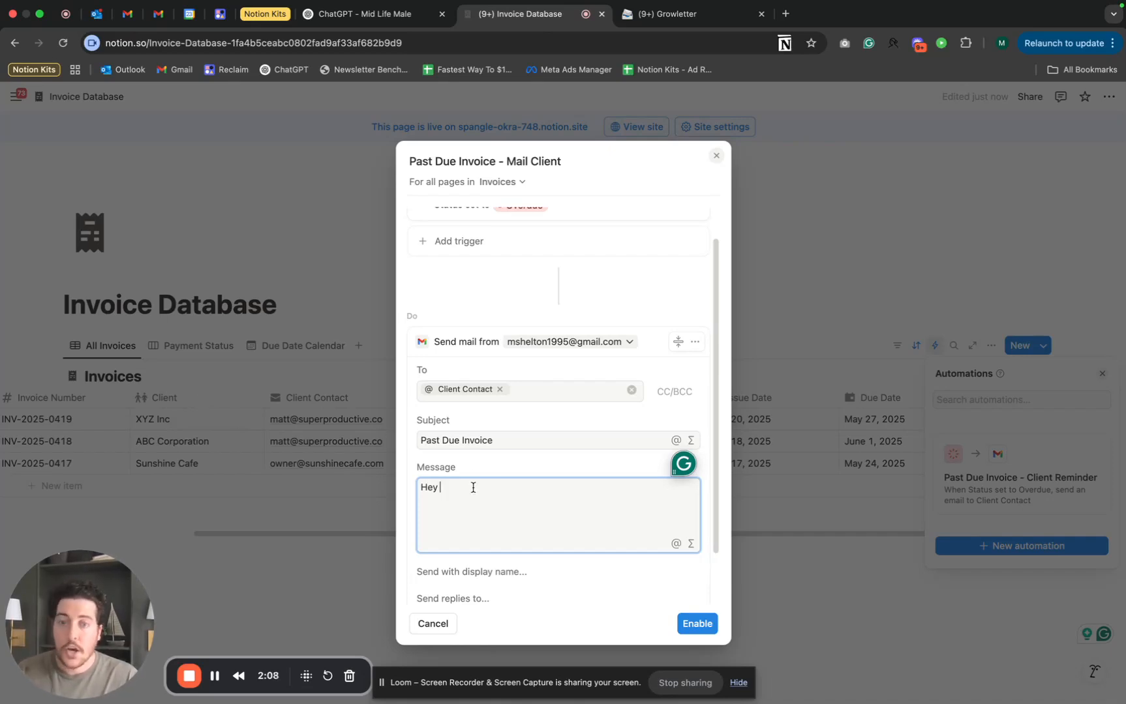
{"action": "left_click", "coordinate": [676, 544]}
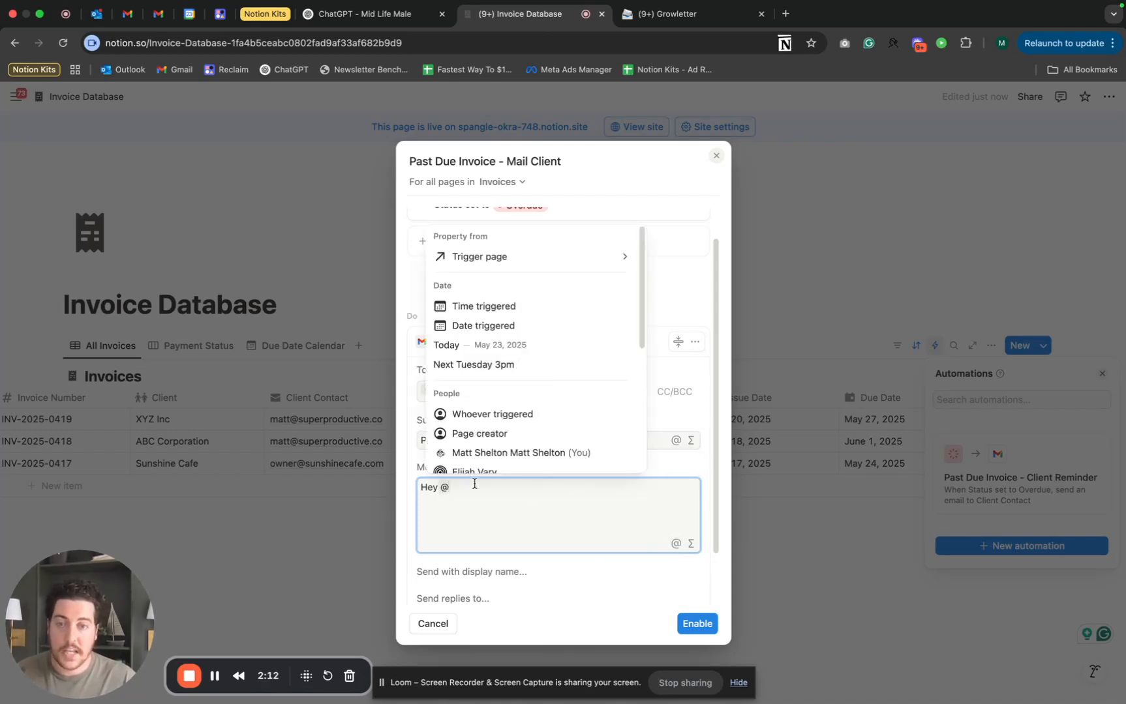
{"action": "left_click", "coordinate": [510, 257]}
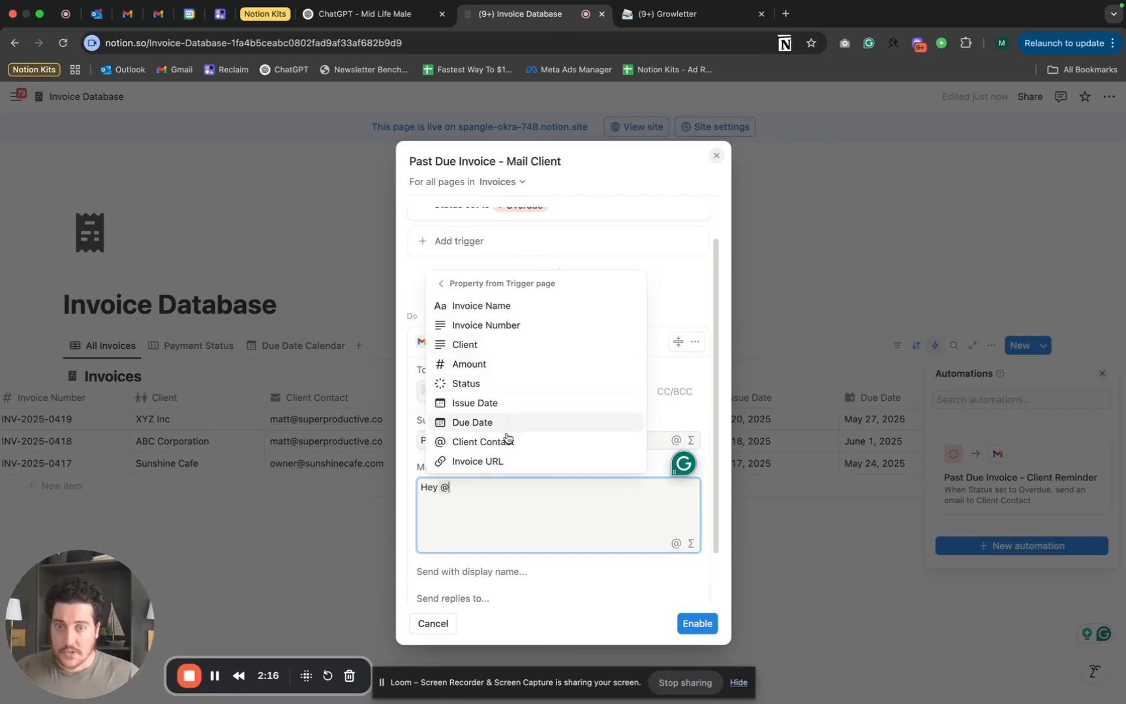
{"action": "left_click", "coordinate": [504, 351]}
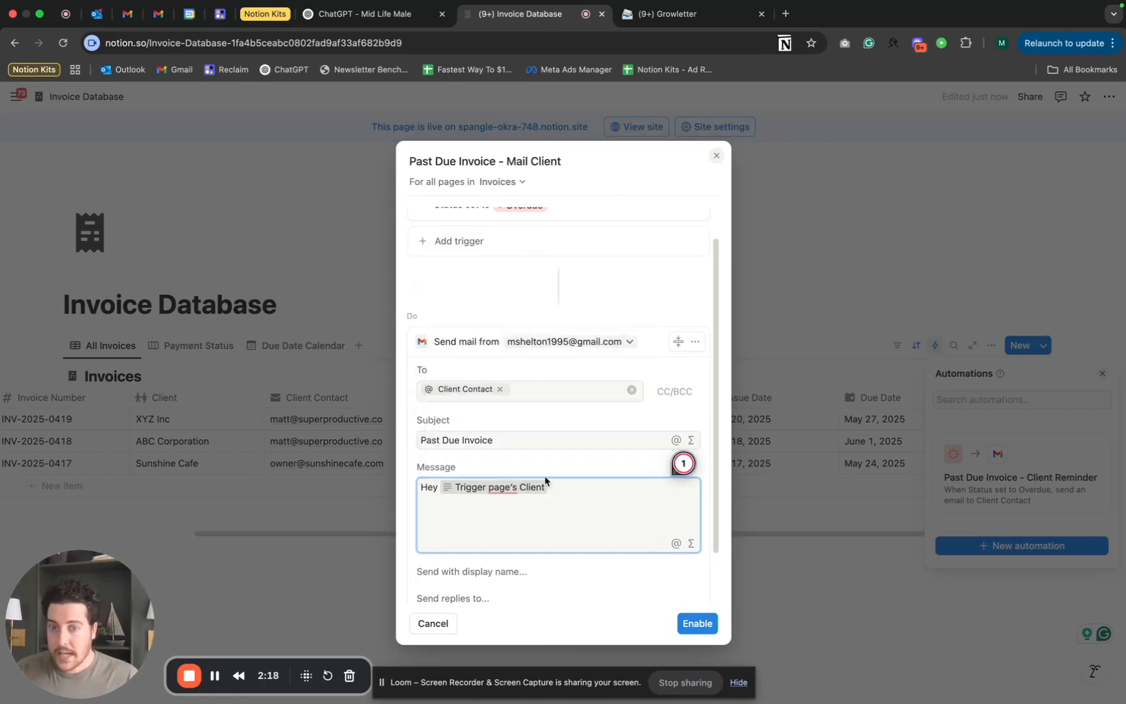
{"action": "type", "text": ","}
{"action": "key", "text": "Return"}
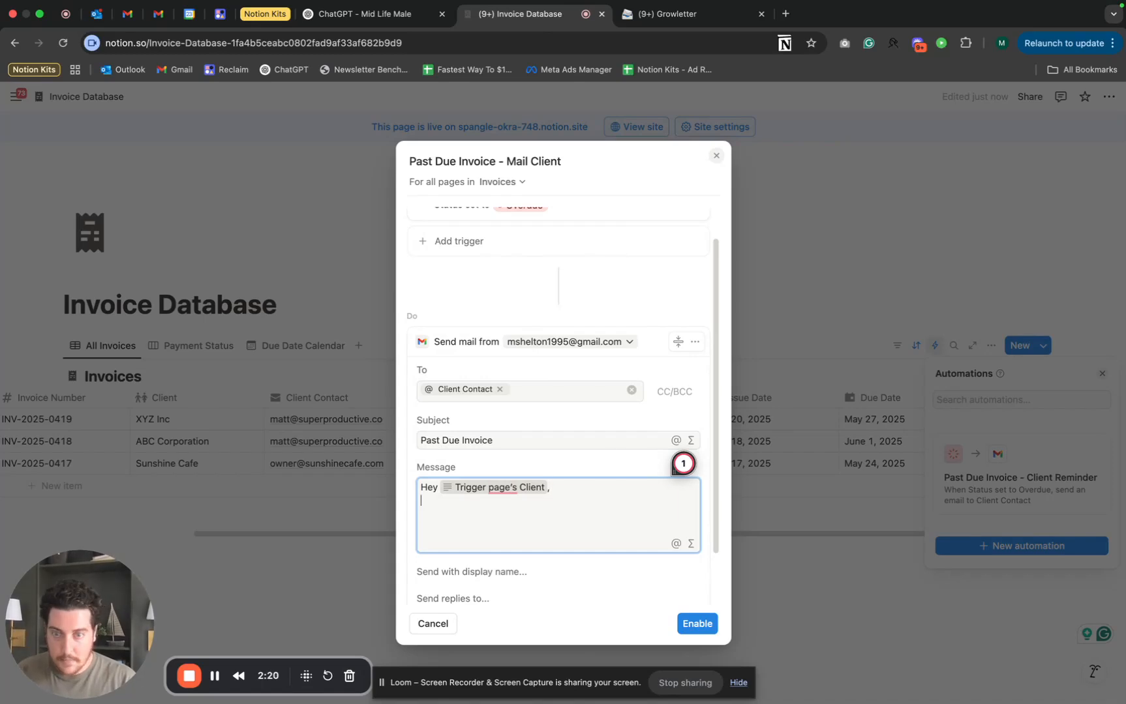
Add the paragraph "Just noticed that this invoice of yours is overdue ( )." with the trigger page's Invoice Number inside the parentheses.
{"action": "type", "text": "Just noticed that "}
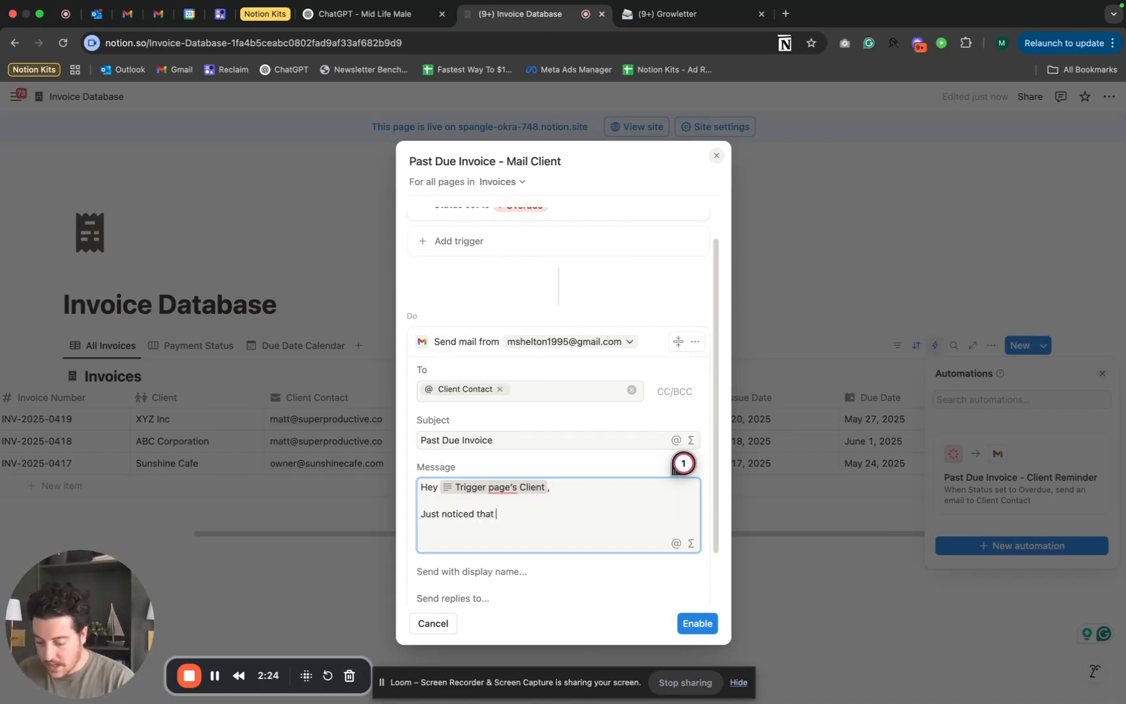
{"action": "type", "text": "this invoice of yours"}
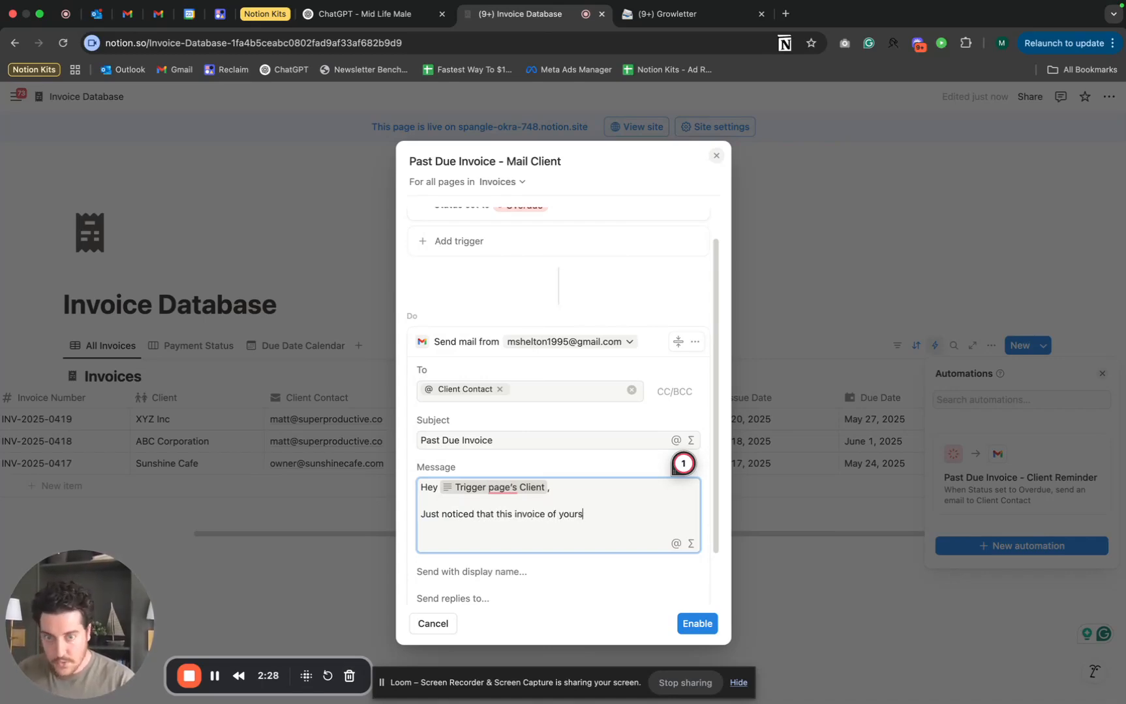
{"action": "type", "text": " is overdue ("}
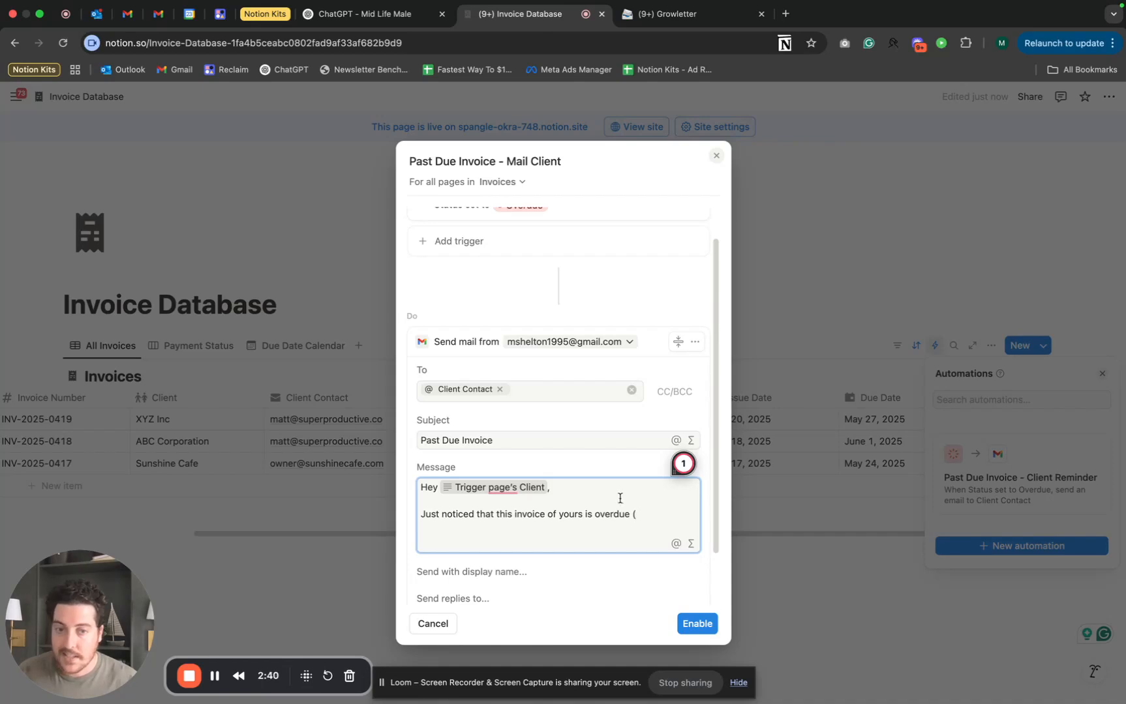
{"action": "left_click", "coordinate": [675, 543]}
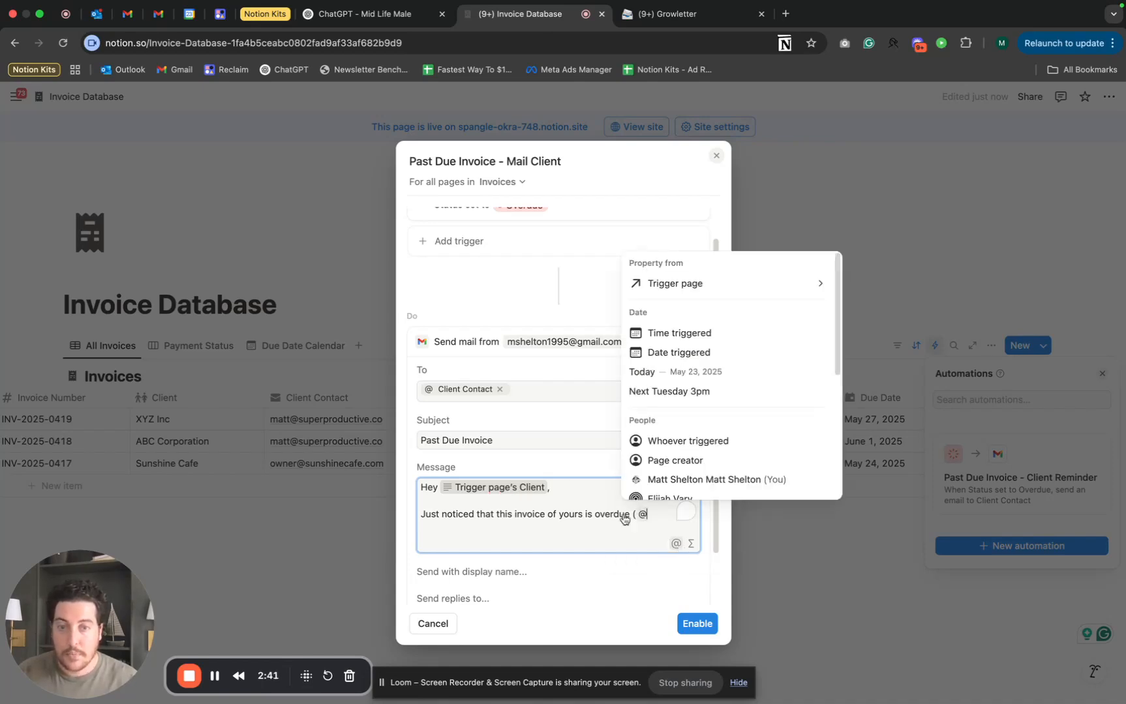
{"action": "left_click", "coordinate": [691, 283]}
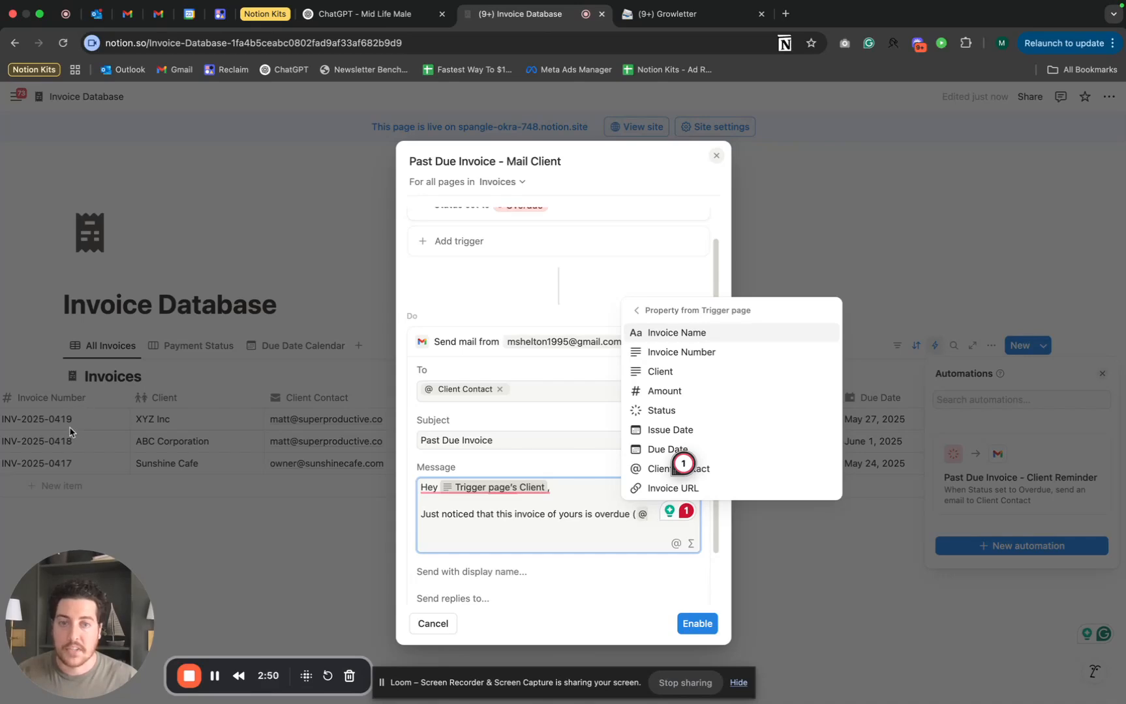
{"action": "left_click", "coordinate": [706, 353]}
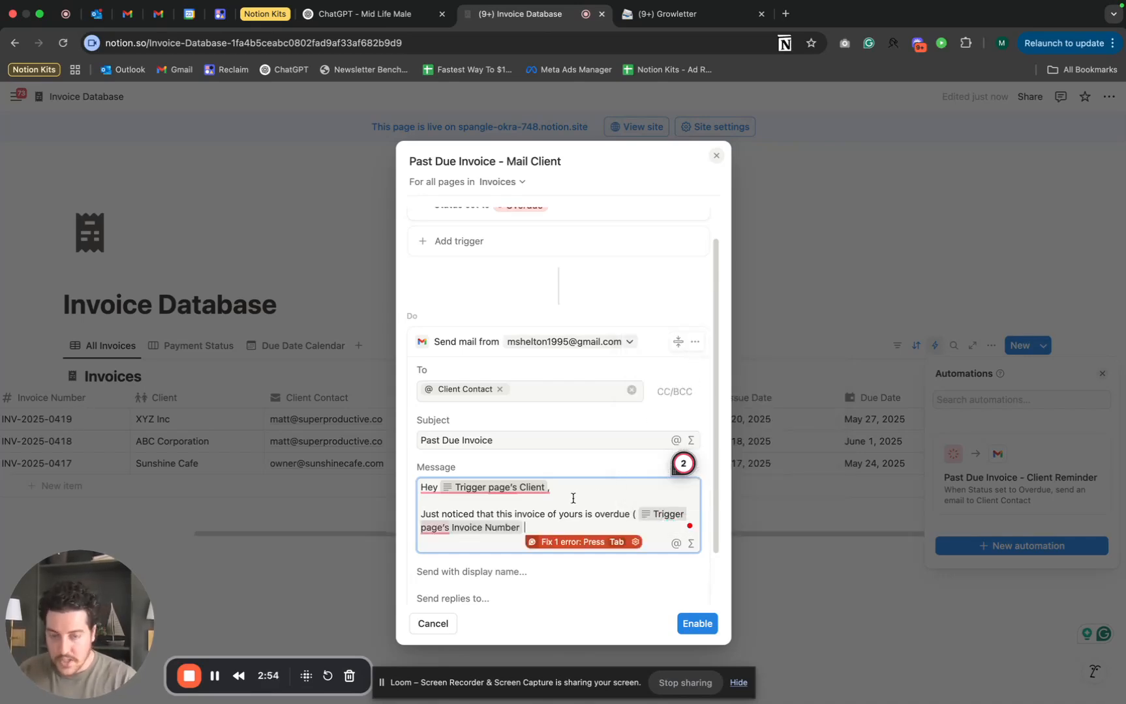
{"action": "type", "text": ")."}
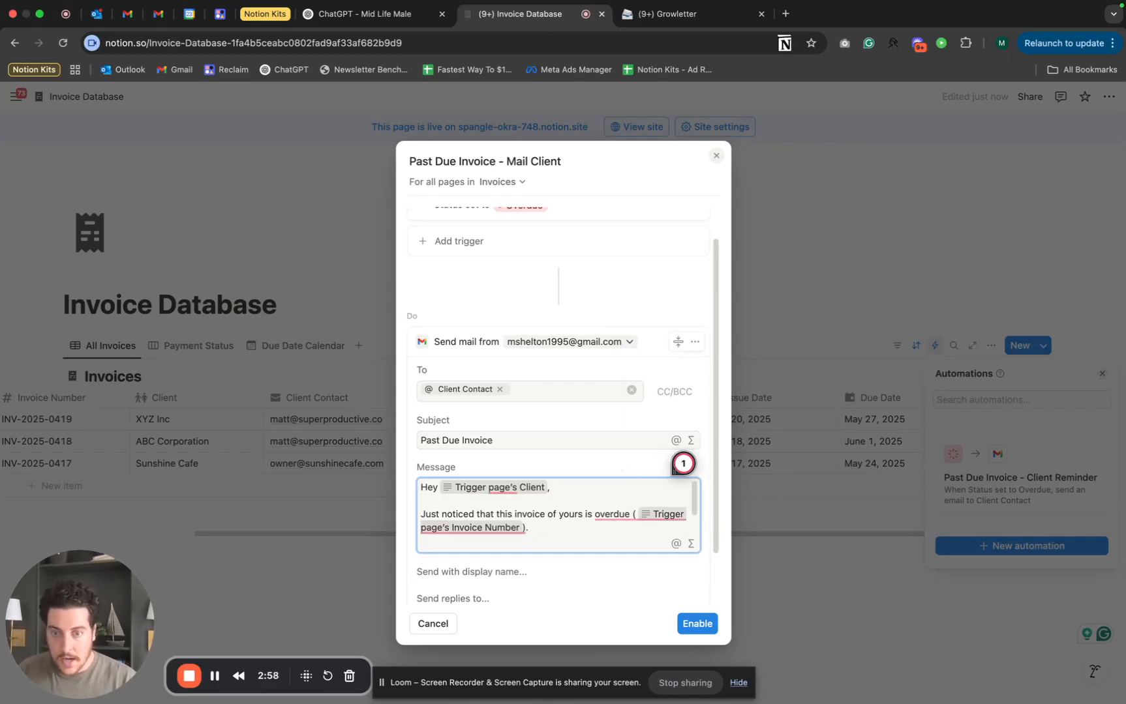
{"action": "key", "text": "Return"}
{"action": "key", "text": "Return"}
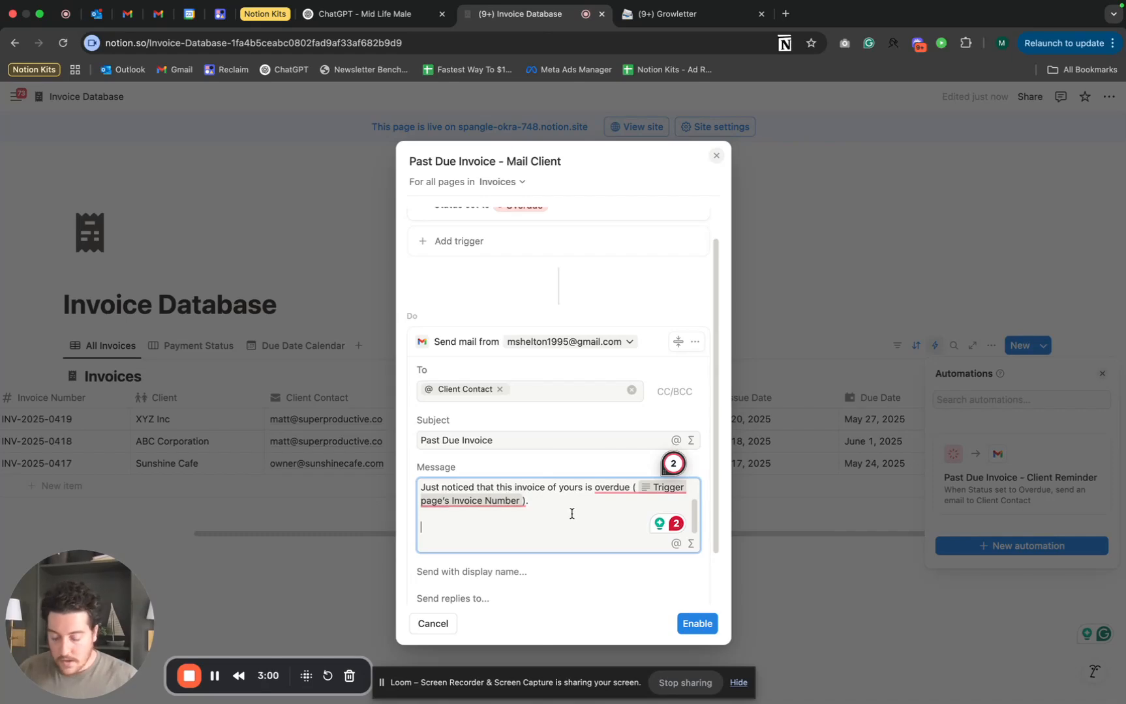
Add the message paragraph "Please pay this at your earliest convienance. You can do so with this link:".
{"action": "type", "text": "Please pay this at your earliest co"}
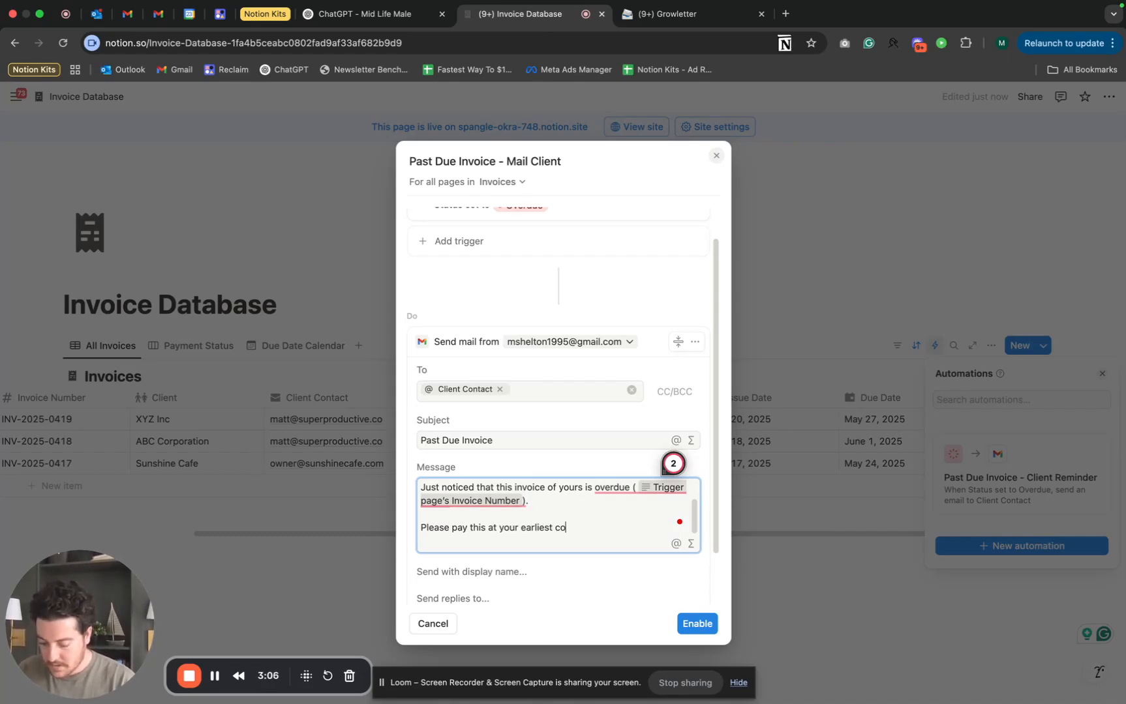
{"action": "type", "text": "nvienance"}
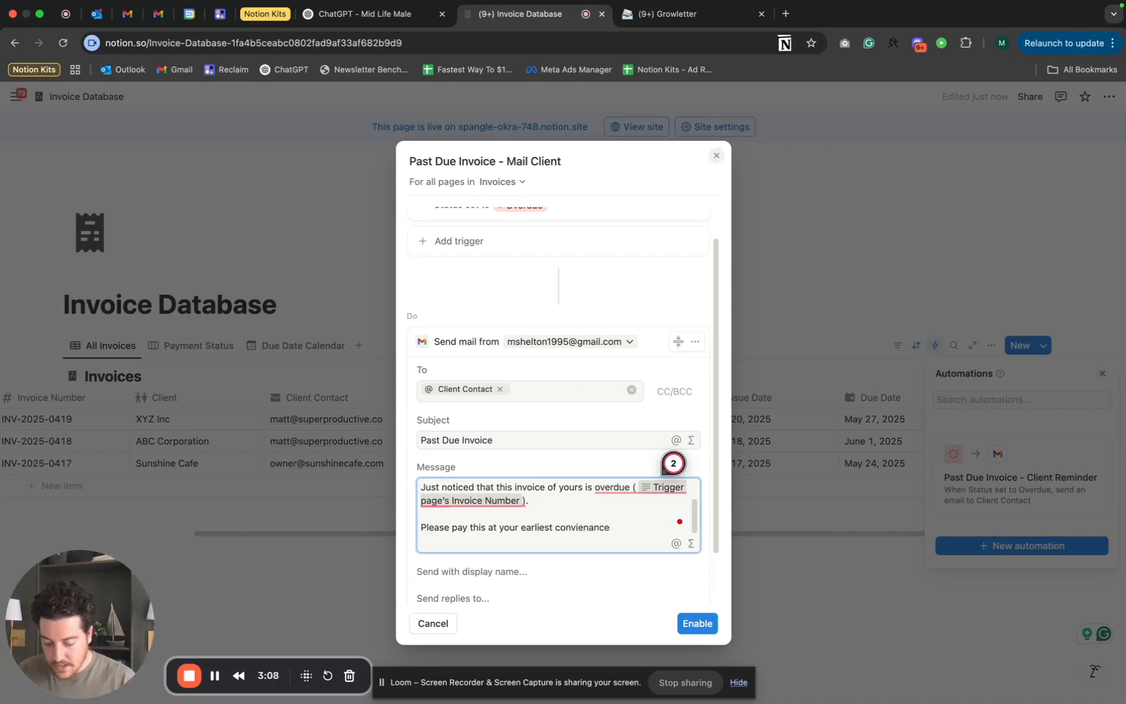
{"action": "type", "text": ". Yo"}
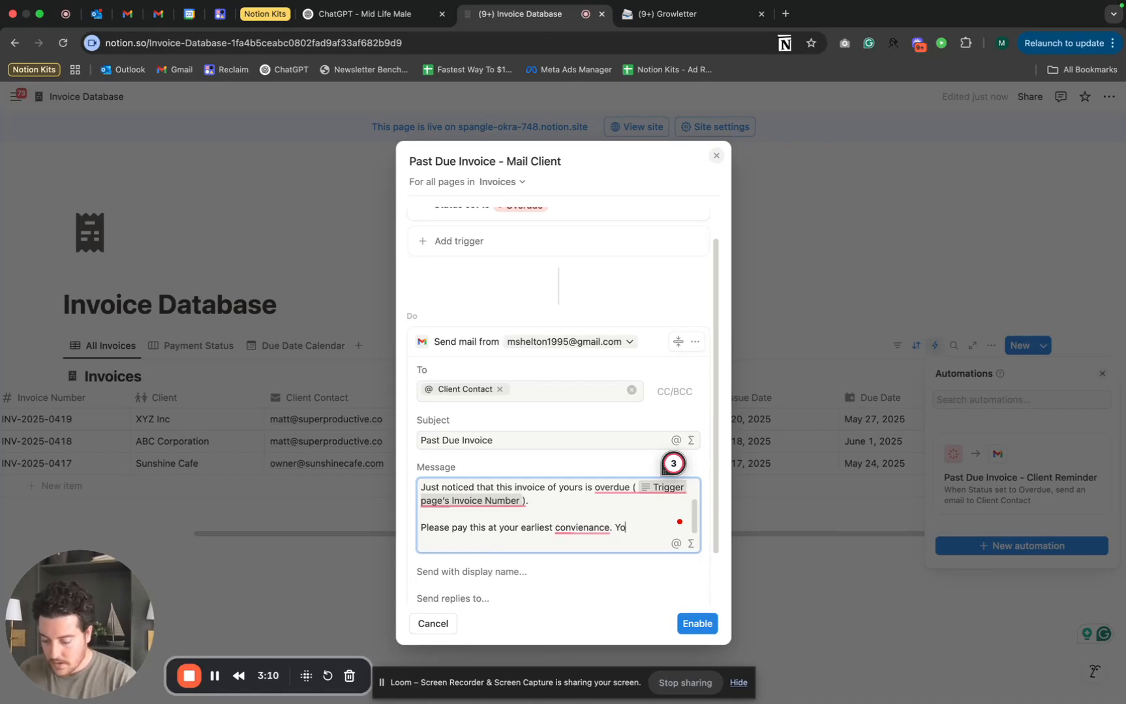
{"action": "type", "text": "u can do so"}
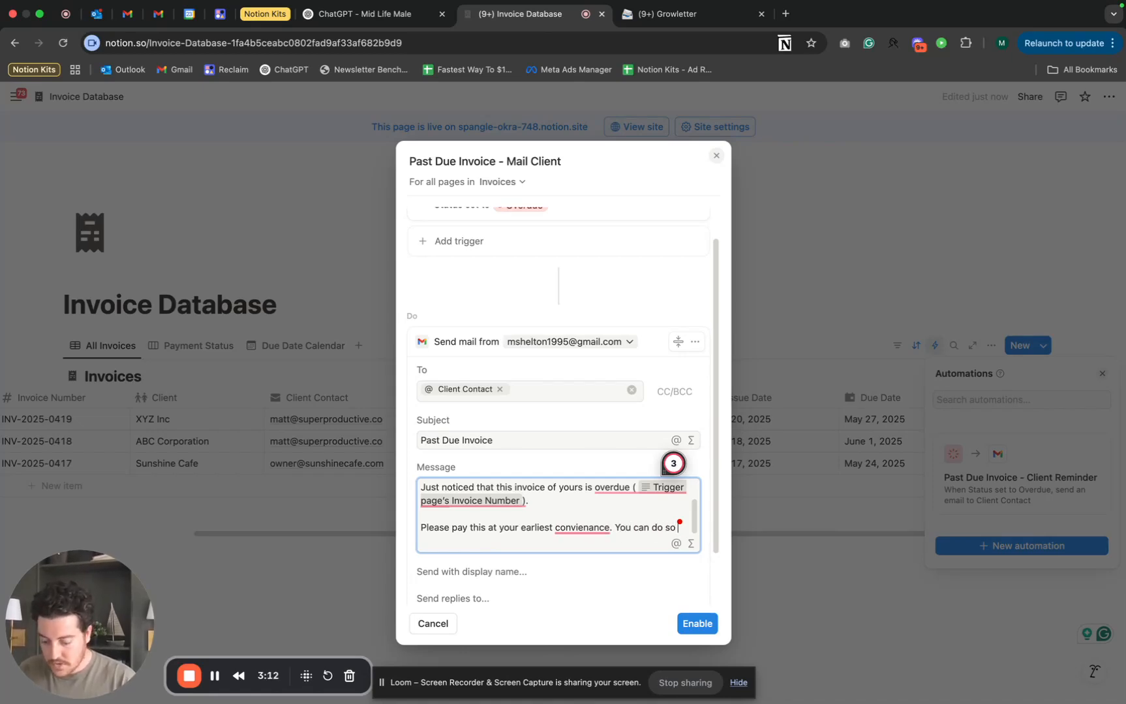
{"action": "type", "text": " with this link:"}
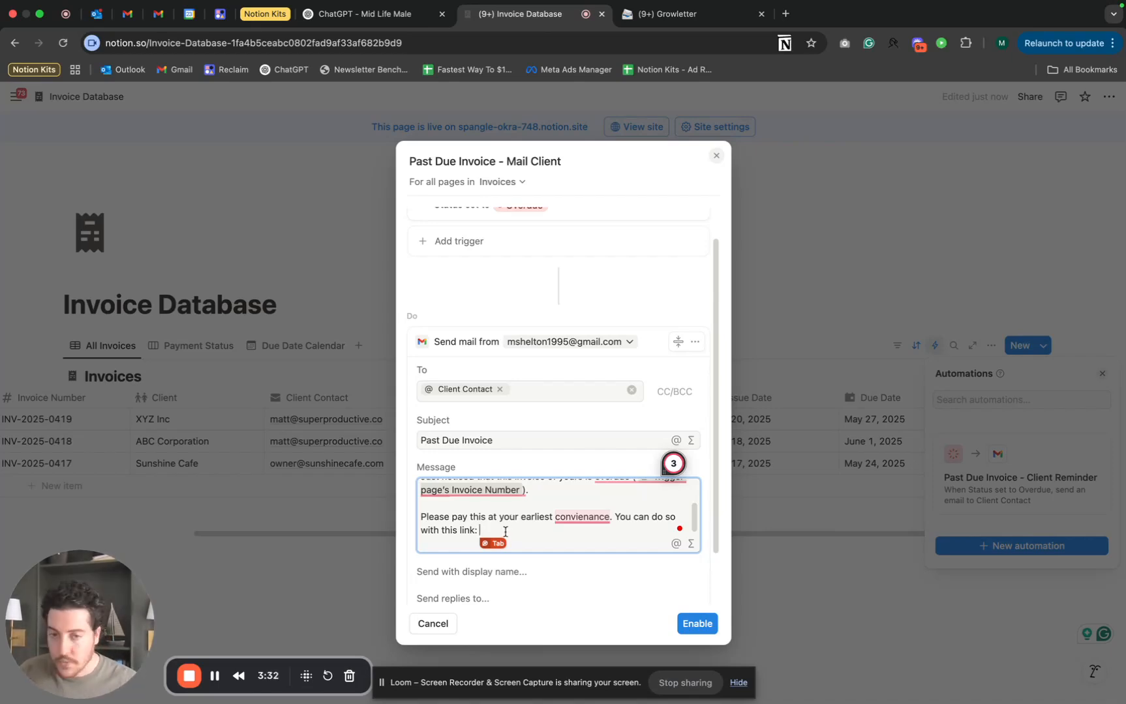
Insert the trigger page's Invoice URL property after "with this link:" in the message.
{"action": "left_click", "coordinate": [675, 544]}
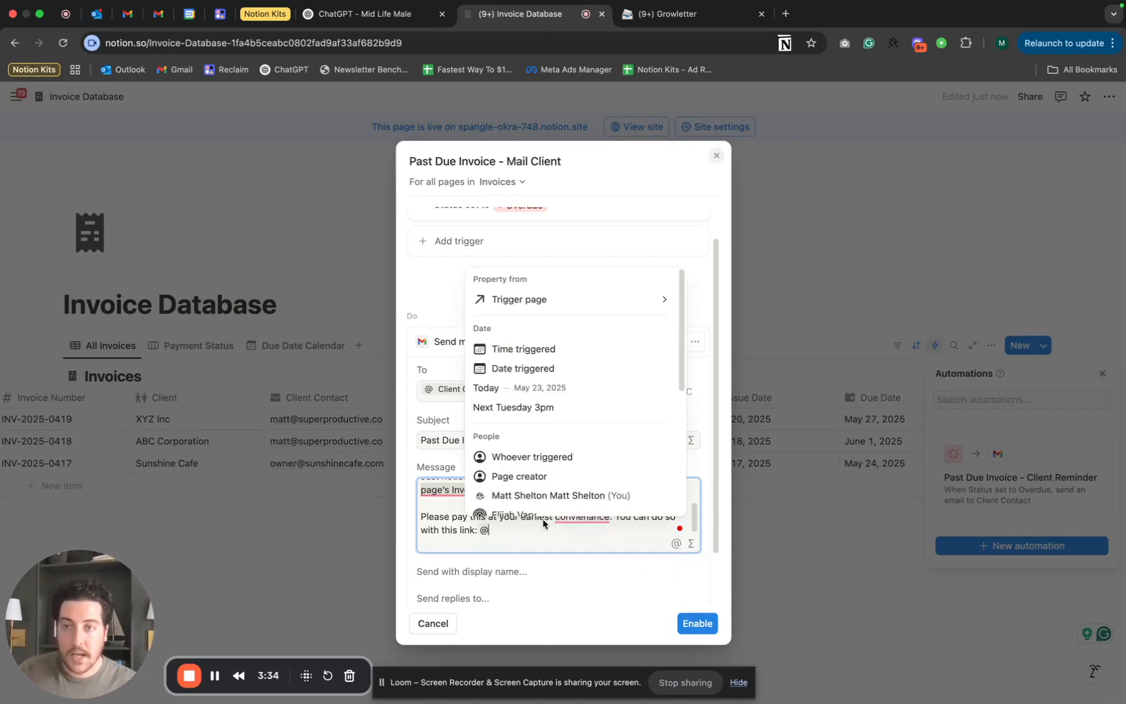
{"action": "left_click", "coordinate": [546, 300]}
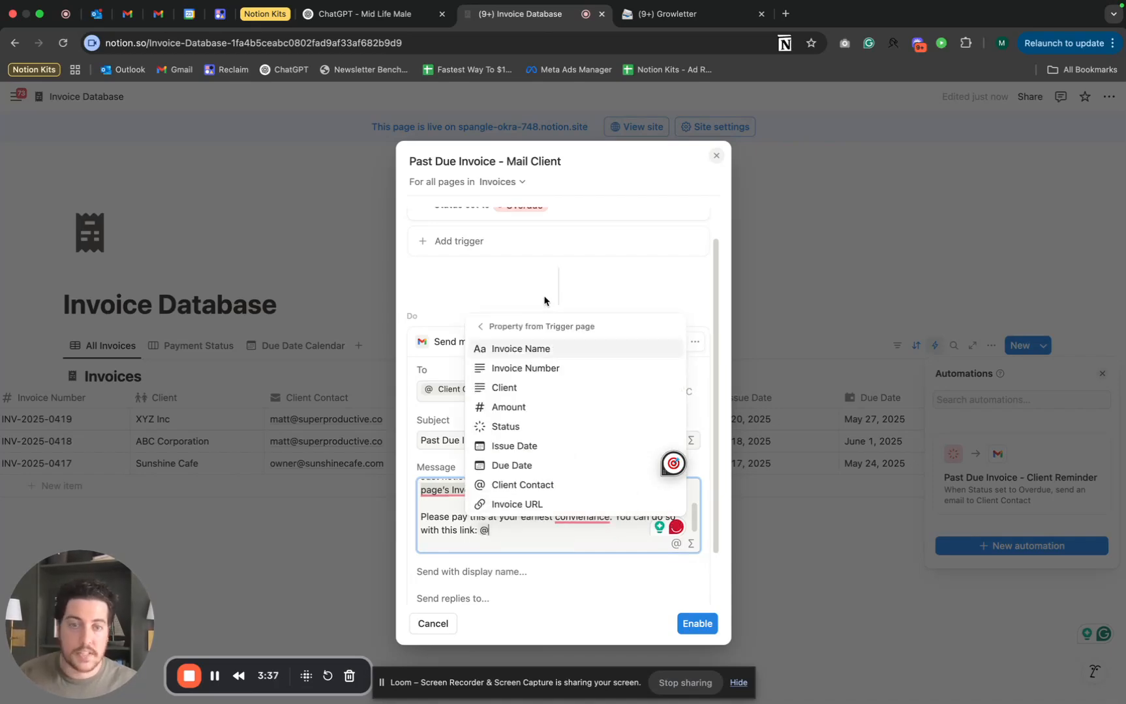
{"action": "left_click", "coordinate": [538, 506]}
{"action": "mouse_move", "coordinate": [563, 520]}
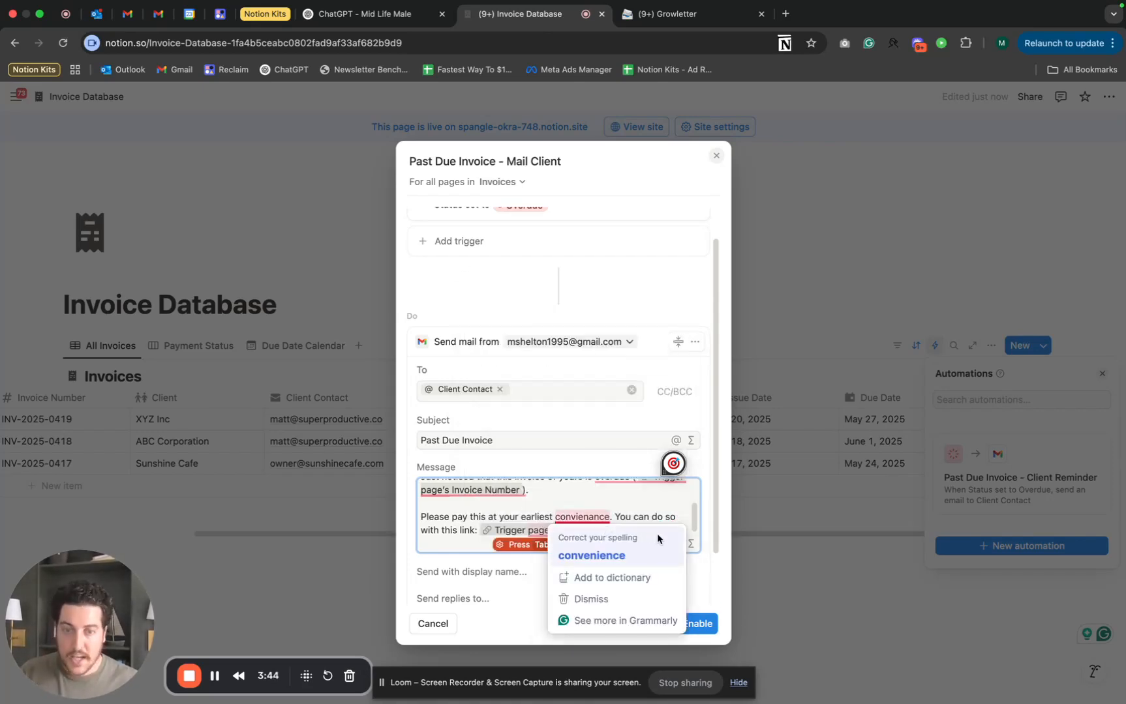
End the message with a separate closing "Thanks," and the sender's first name on the line below.
{"action": "scroll", "coordinate": [636, 496], "scroll_direction": "down", "scroll_amount": 2}
{"action": "scroll", "coordinate": [628, 467], "scroll_direction": "up", "scroll_amount": 3}
{"action": "scroll", "coordinate": [620, 467], "scroll_direction": "down", "scroll_amount": 3}
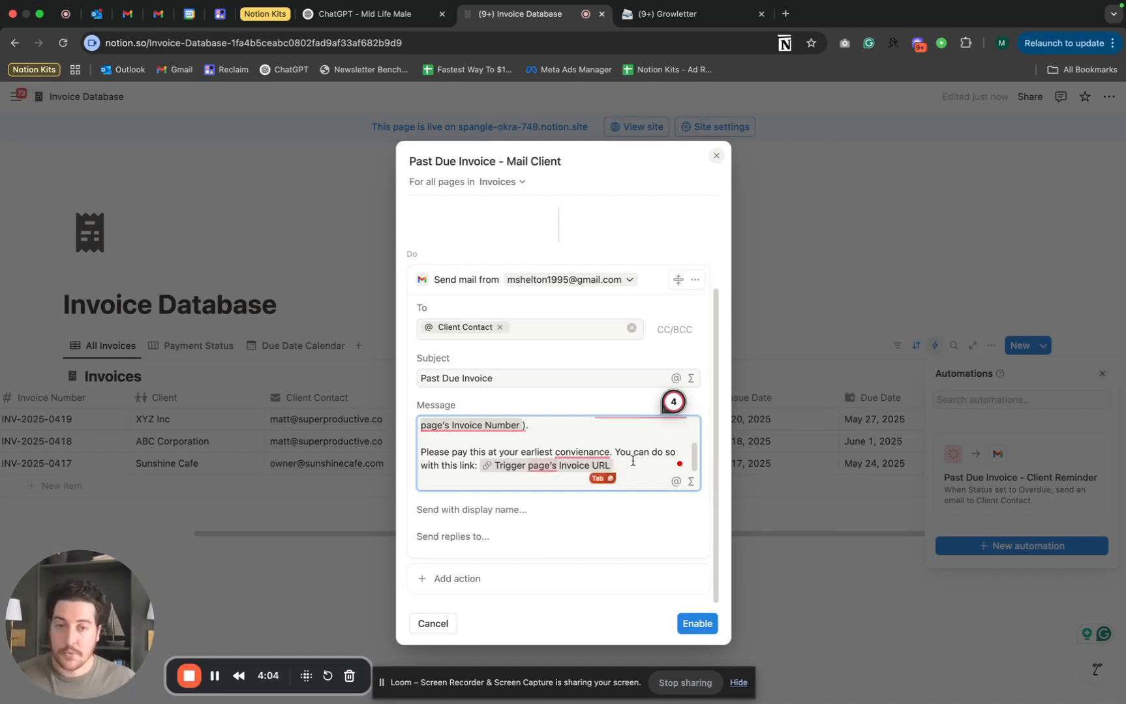
{"action": "scroll", "coordinate": [627, 461], "scroll_direction": "down", "scroll_amount": 2}
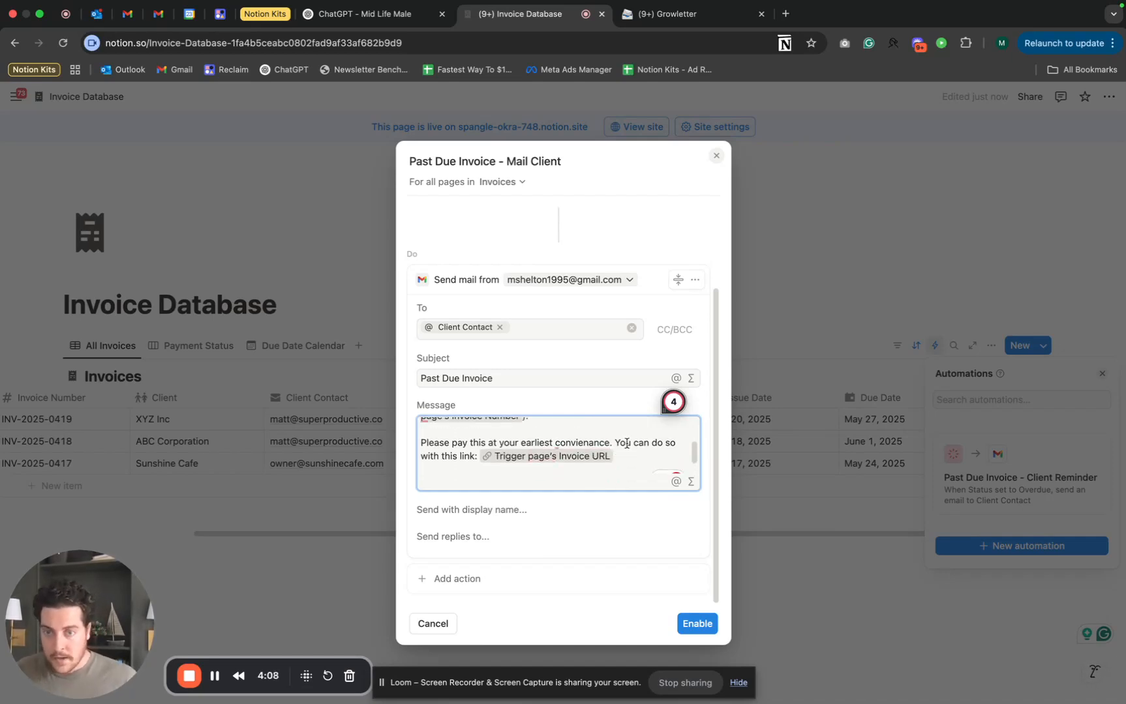
{"action": "key", "text": "Return"}
{"action": "key", "text": "Return"}
{"action": "type", "text": "Thanks"}
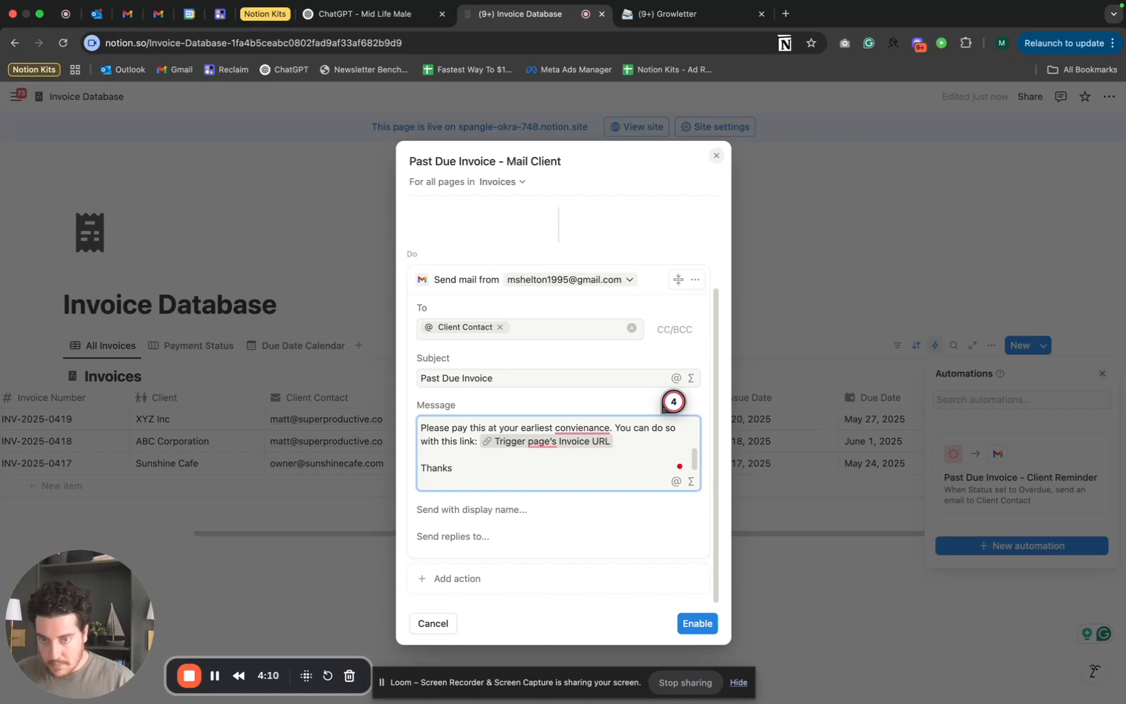
{"action": "type", "text": ","}
{"action": "key", "text": "Return"}
{"action": "type", "text": "Matt"}
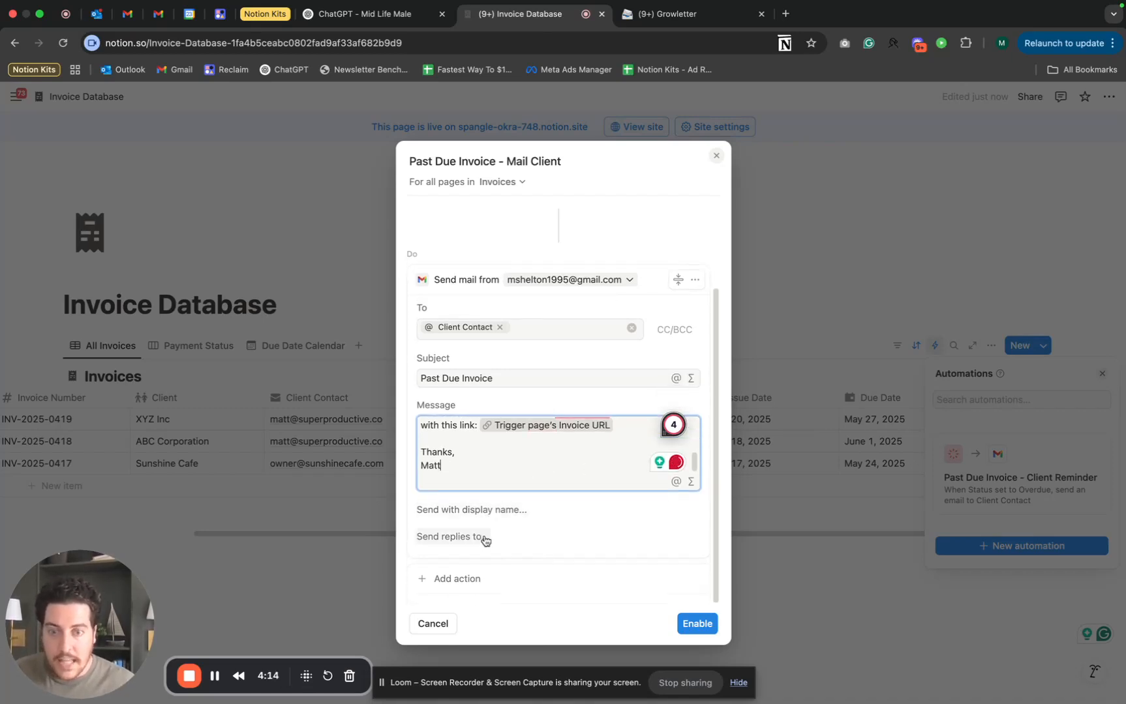
Add a sending display name to the email and enter the sender's full name.
{"action": "left_click", "coordinate": [474, 512]}
{"action": "left_click", "coordinate": [462, 532]}
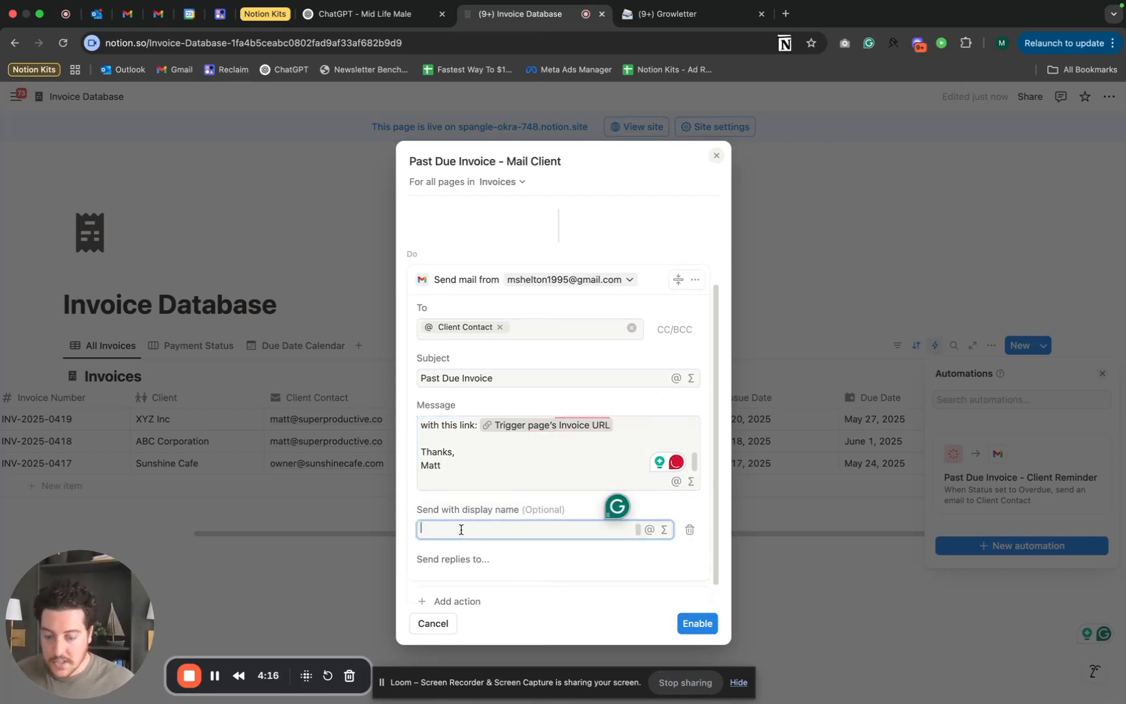
{"action": "type", "text": "Matt She"}
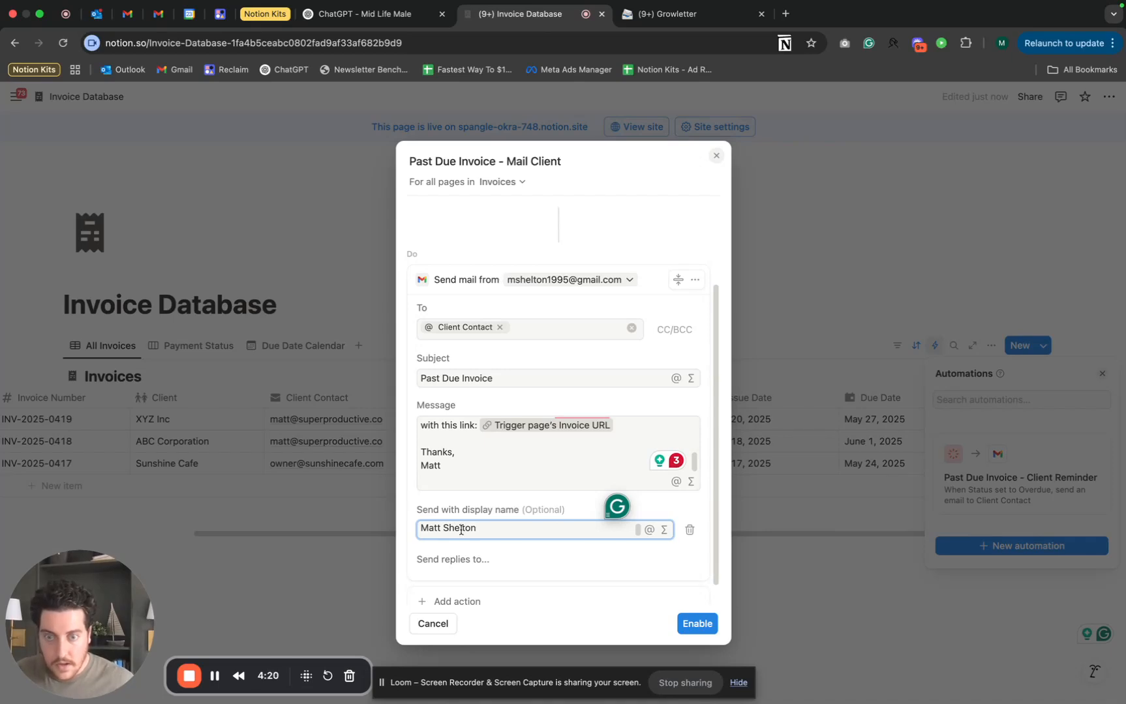
{"action": "type", "text": "lton"}
{"action": "scroll", "coordinate": [439, 546], "scroll_direction": "down", "scroll_amount": 1}
{"action": "left_click", "coordinate": [449, 538]}
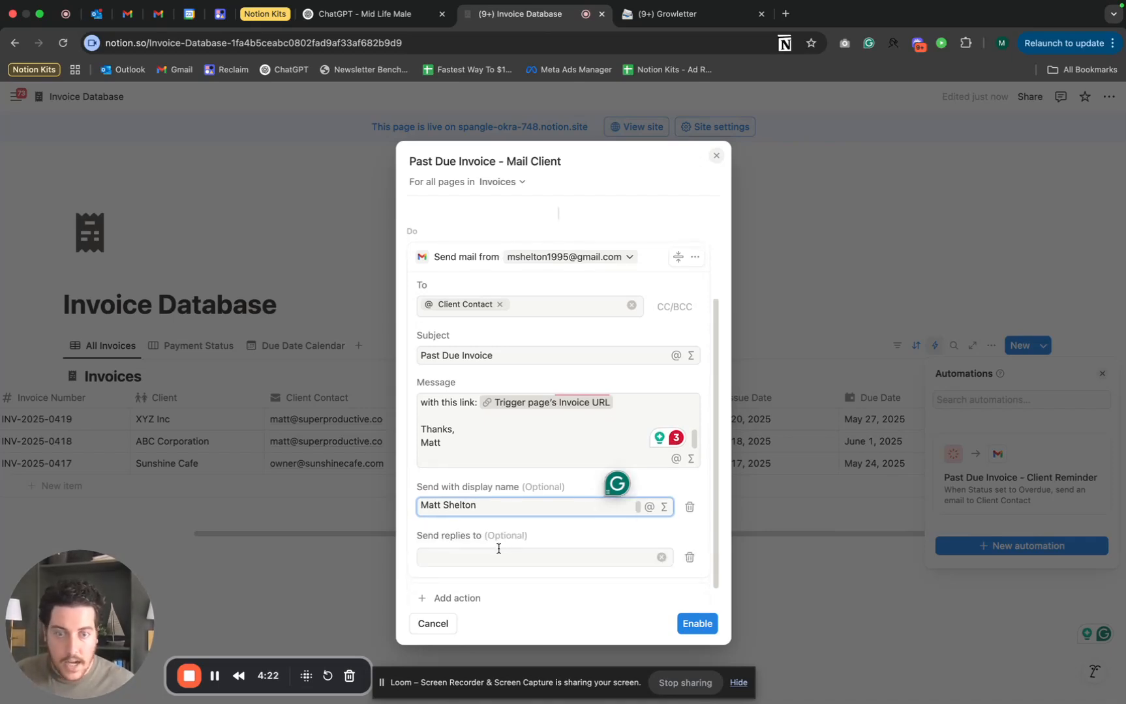
{"action": "scroll", "coordinate": [505, 553], "scroll_direction": "up", "scroll_amount": 1}
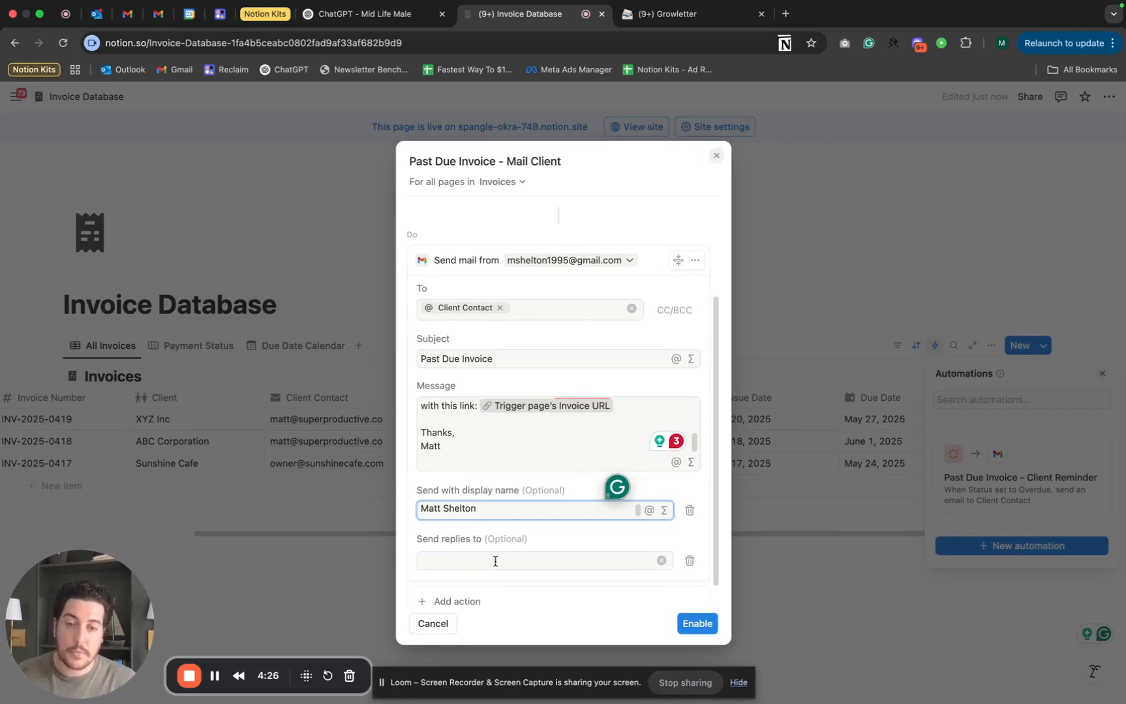
{"action": "scroll", "coordinate": [492, 438], "scroll_direction": "up", "scroll_amount": 5}
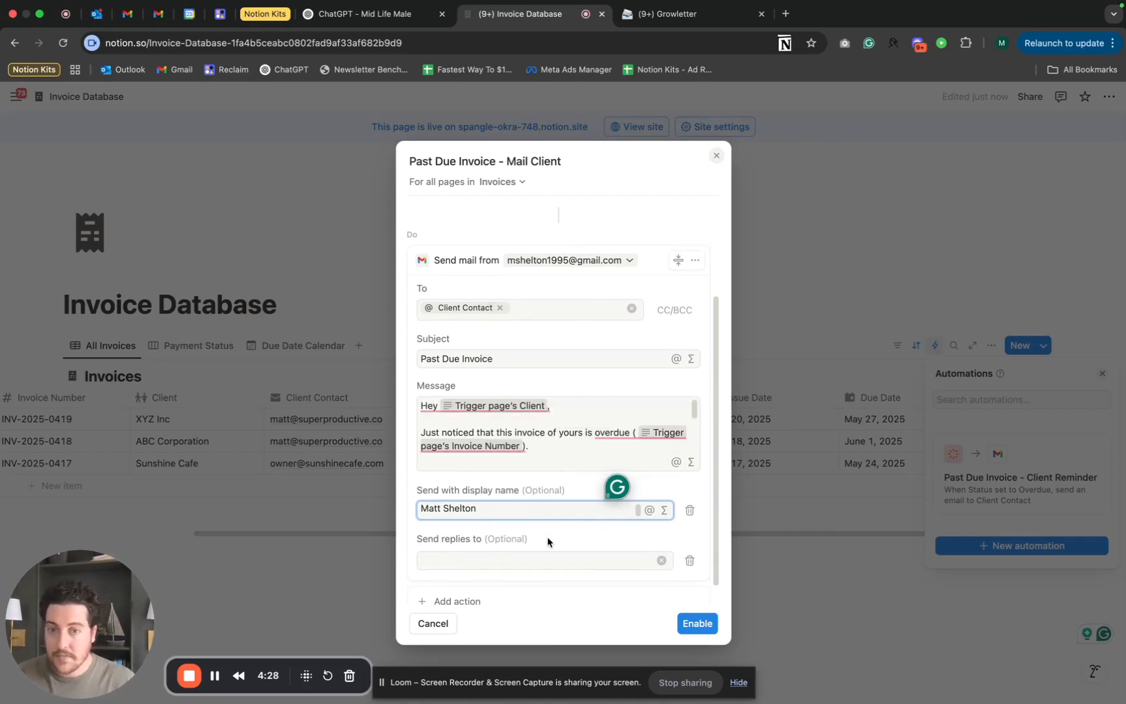
{"action": "scroll", "coordinate": [538, 496], "scroll_direction": "down", "scroll_amount": 1}
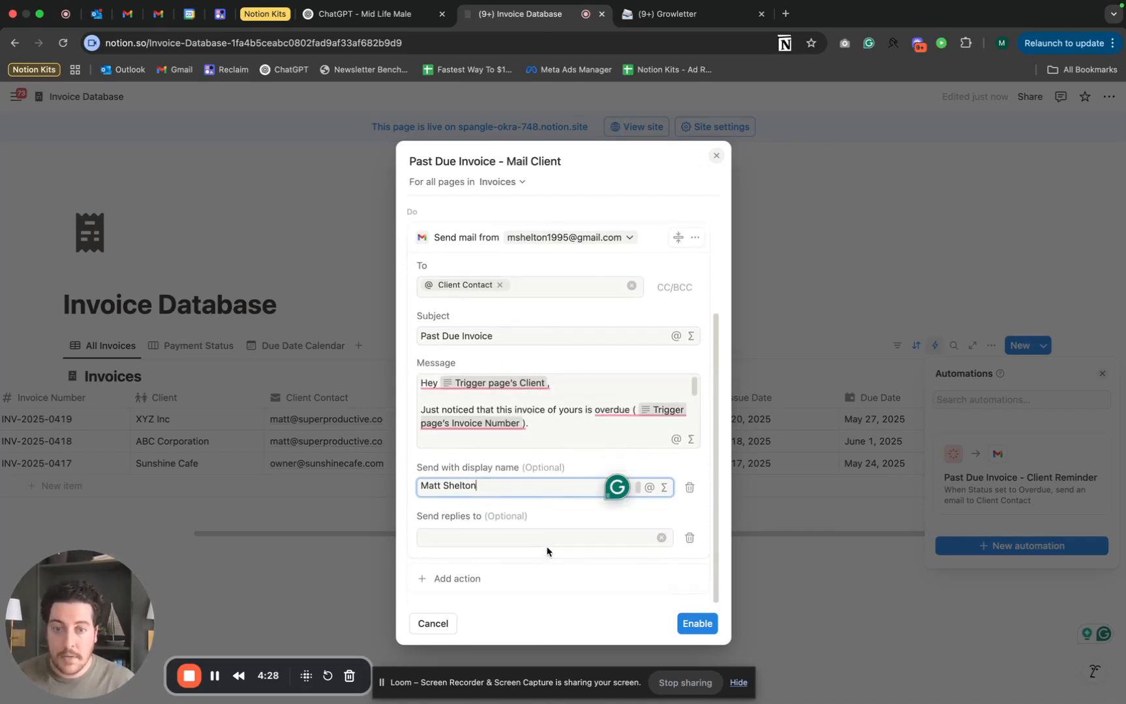
{"action": "left_click", "coordinate": [662, 540]}
{"action": "left_click", "coordinate": [689, 539]}
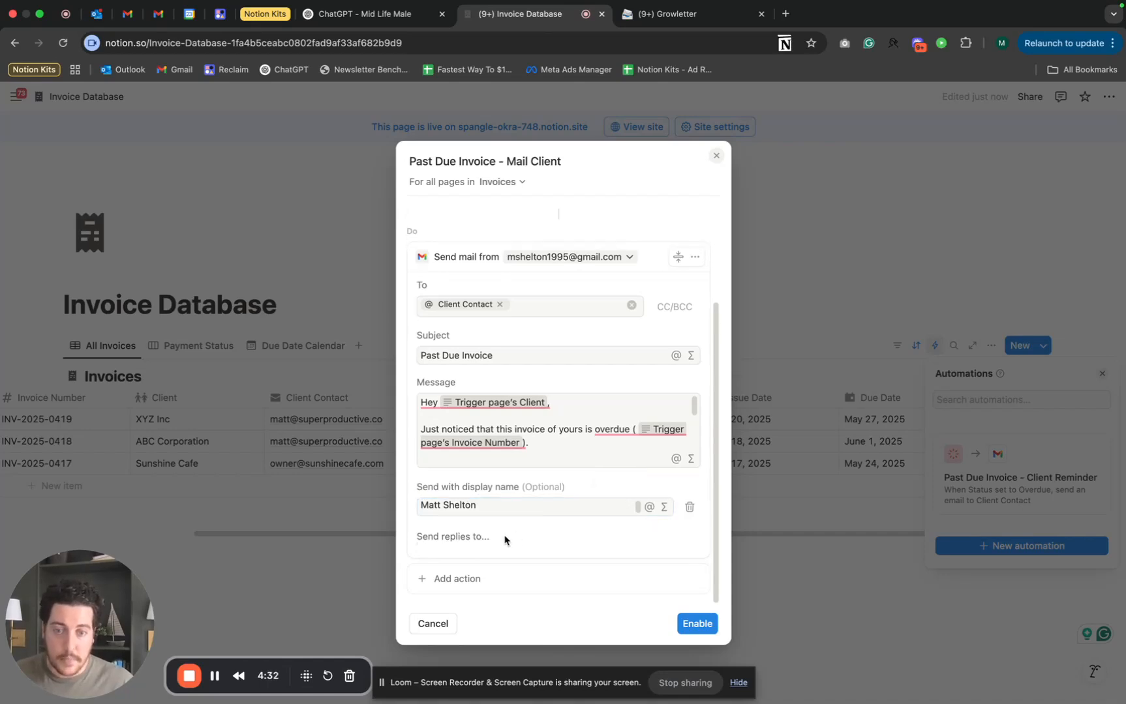
Review the trigger and email message, and enable the "Past Due Invoice - Mail Client" automation.
{"action": "scroll", "coordinate": [529, 500], "scroll_direction": "up", "scroll_amount": 2}
{"action": "scroll", "coordinate": [553, 527], "scroll_direction": "down", "scroll_amount": 1}
{"action": "scroll", "coordinate": [554, 525], "scroll_direction": "up", "scroll_amount": 1}
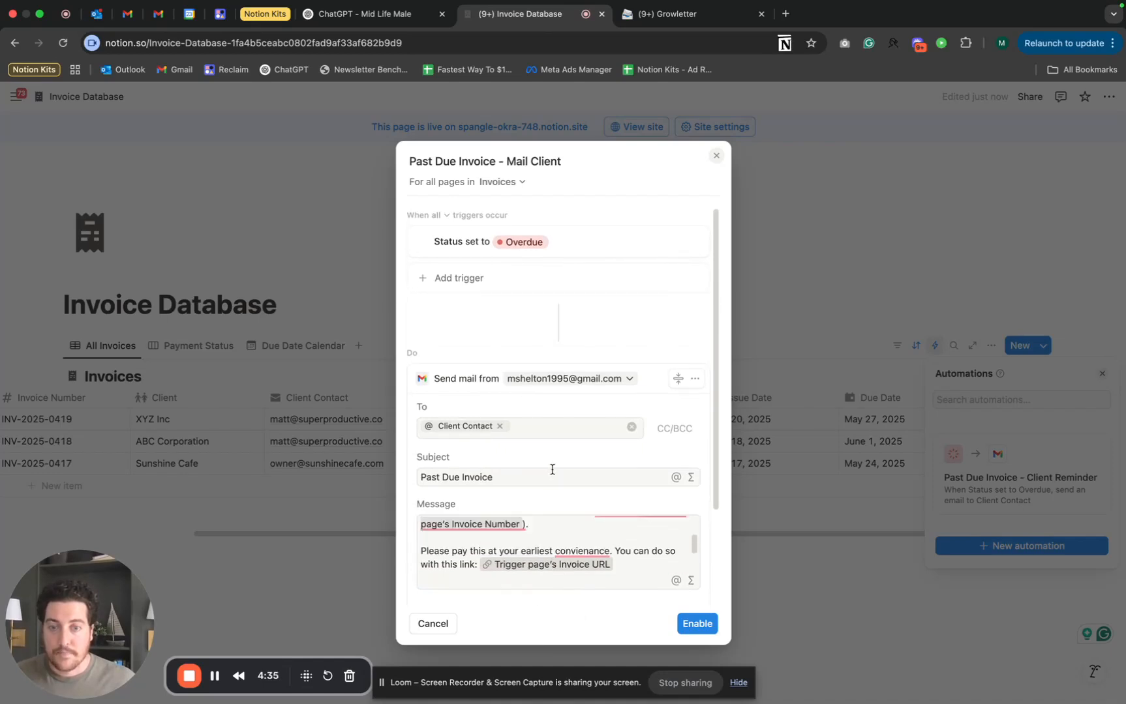
{"action": "left_click", "coordinate": [696, 624]}
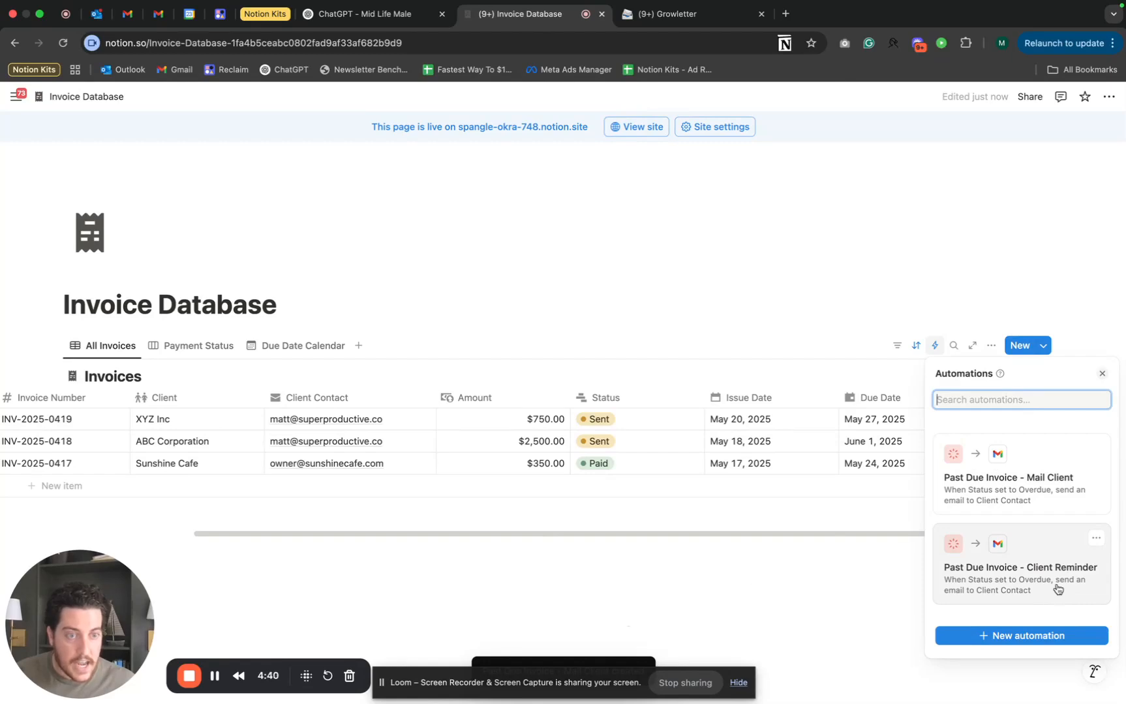
Delete the "Past Due Invoice - Client Reminder" automation and close the automations list.
{"action": "left_click", "coordinate": [1096, 538]}
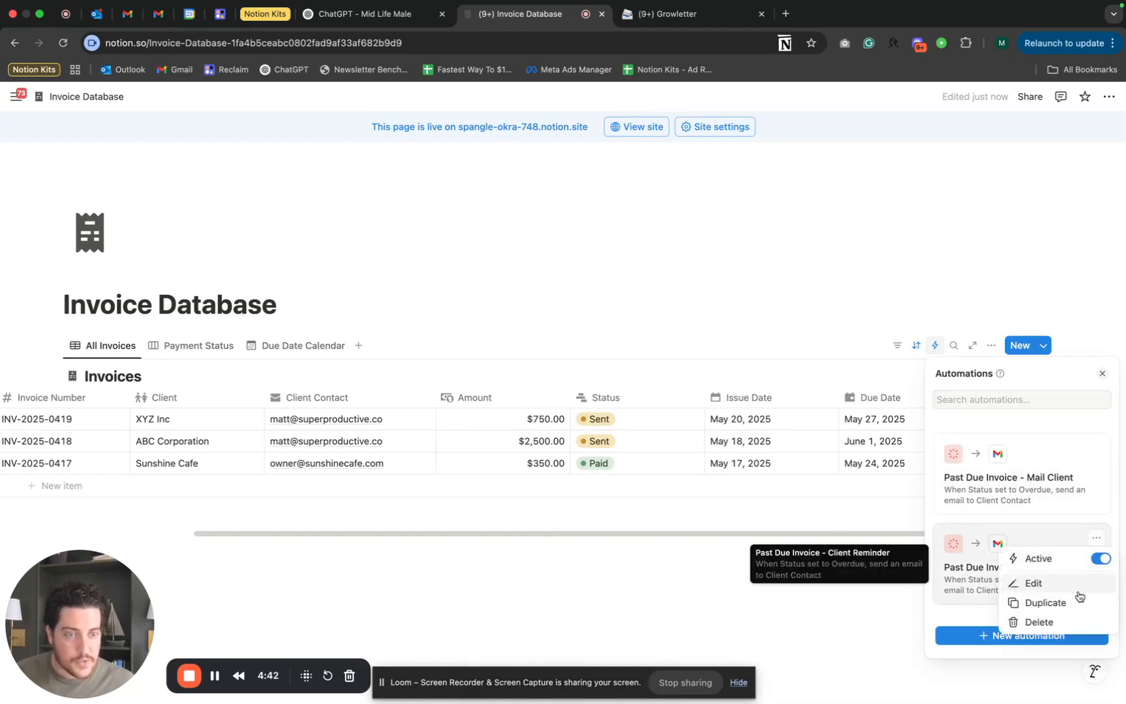
{"action": "left_click", "coordinate": [1071, 623]}
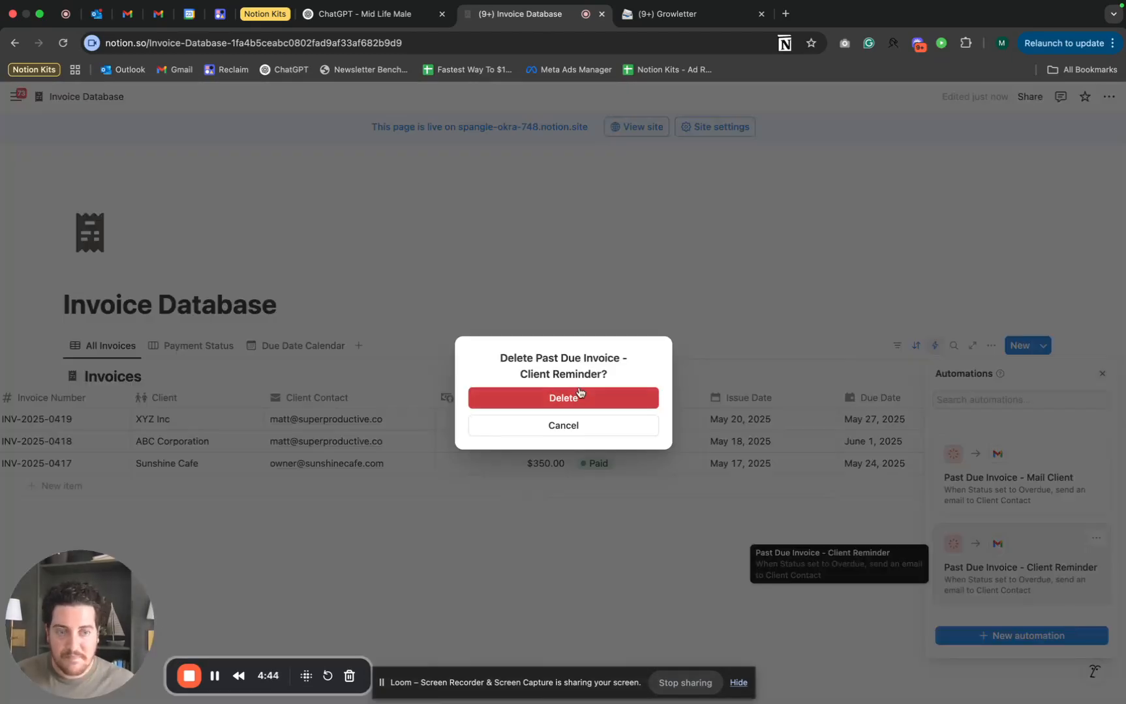
{"action": "left_click", "coordinate": [577, 394]}
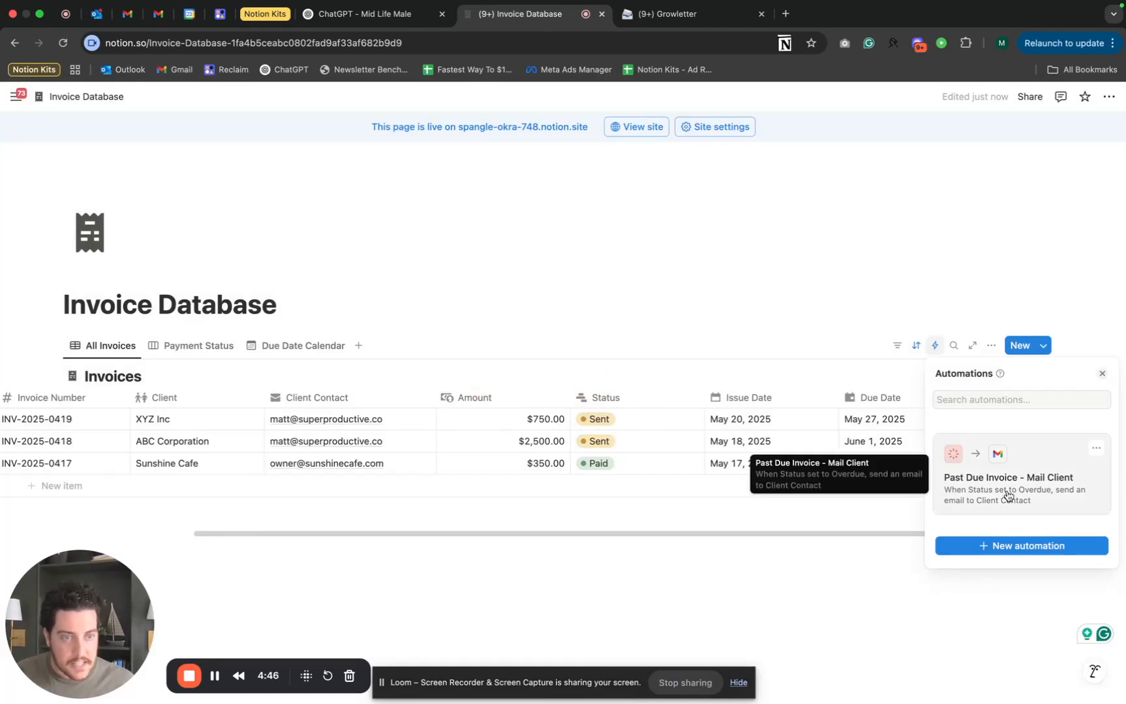
{"action": "left_click", "coordinate": [766, 593]}
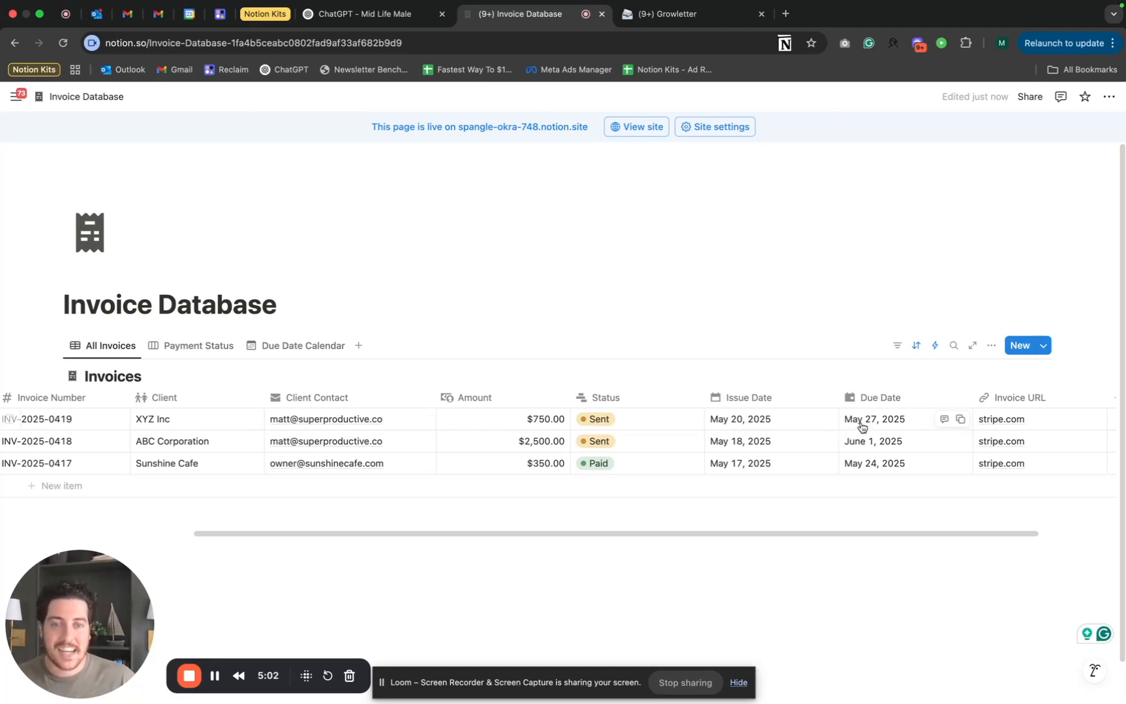
Set the status of the XYZ Inc invoice to Overdue to trigger the automation.
{"action": "left_click", "coordinate": [623, 419]}
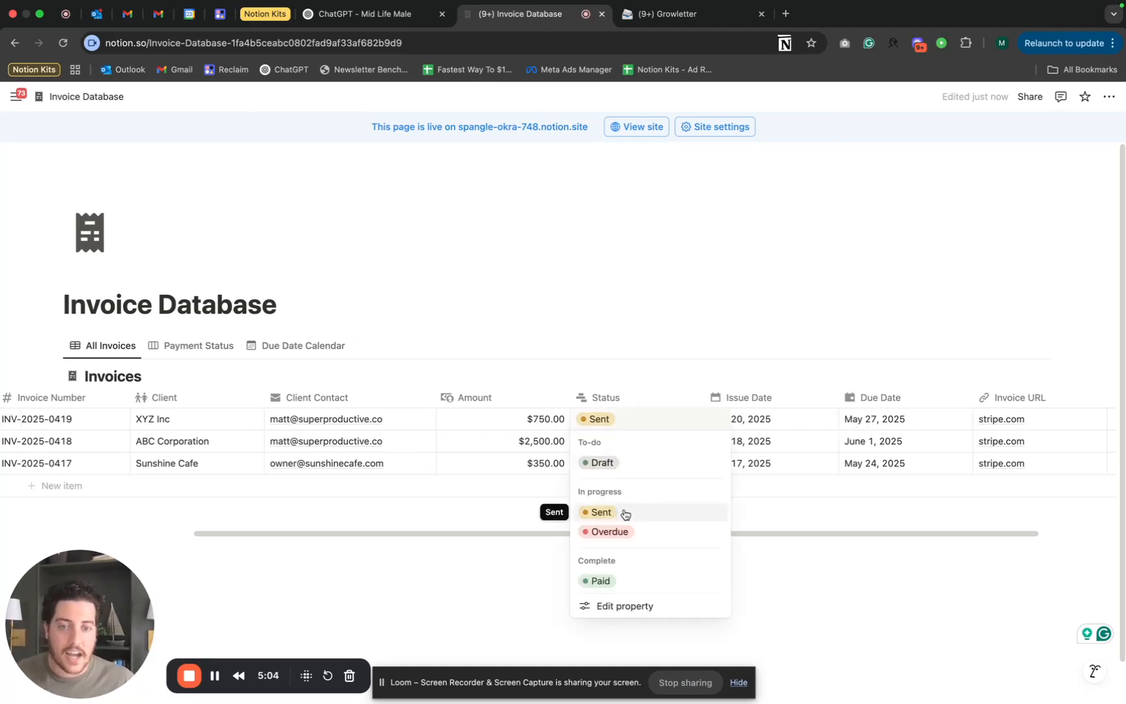
{"action": "left_click", "coordinate": [630, 532]}
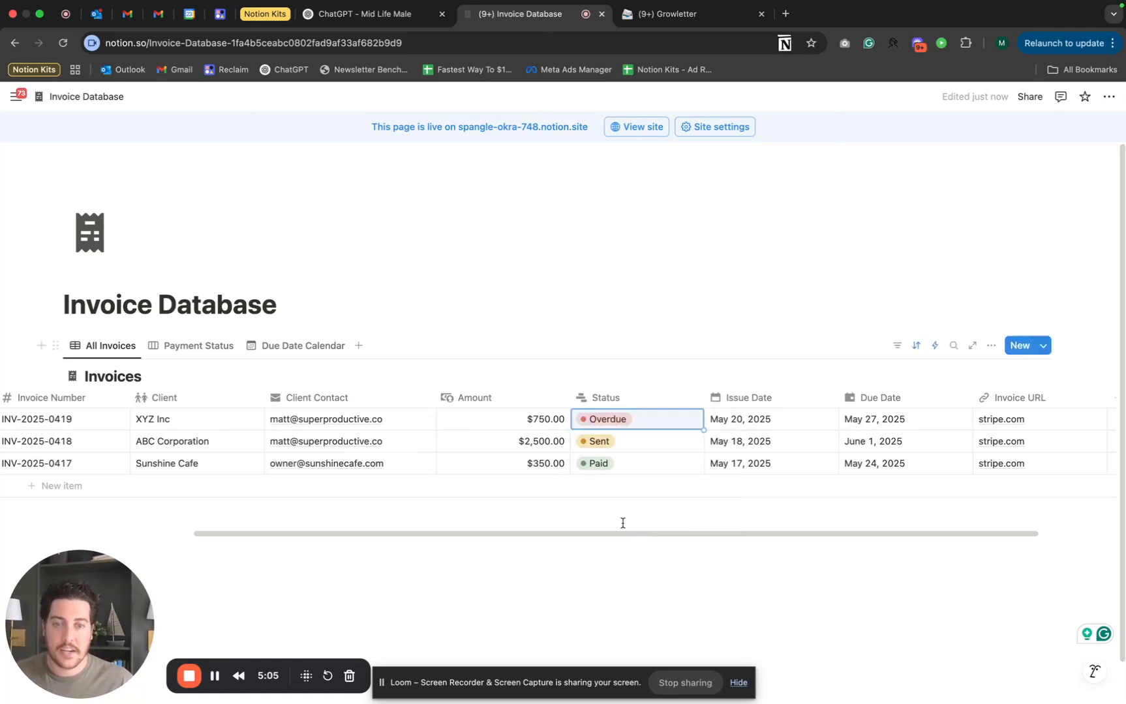
{"action": "left_click", "coordinate": [483, 568]}
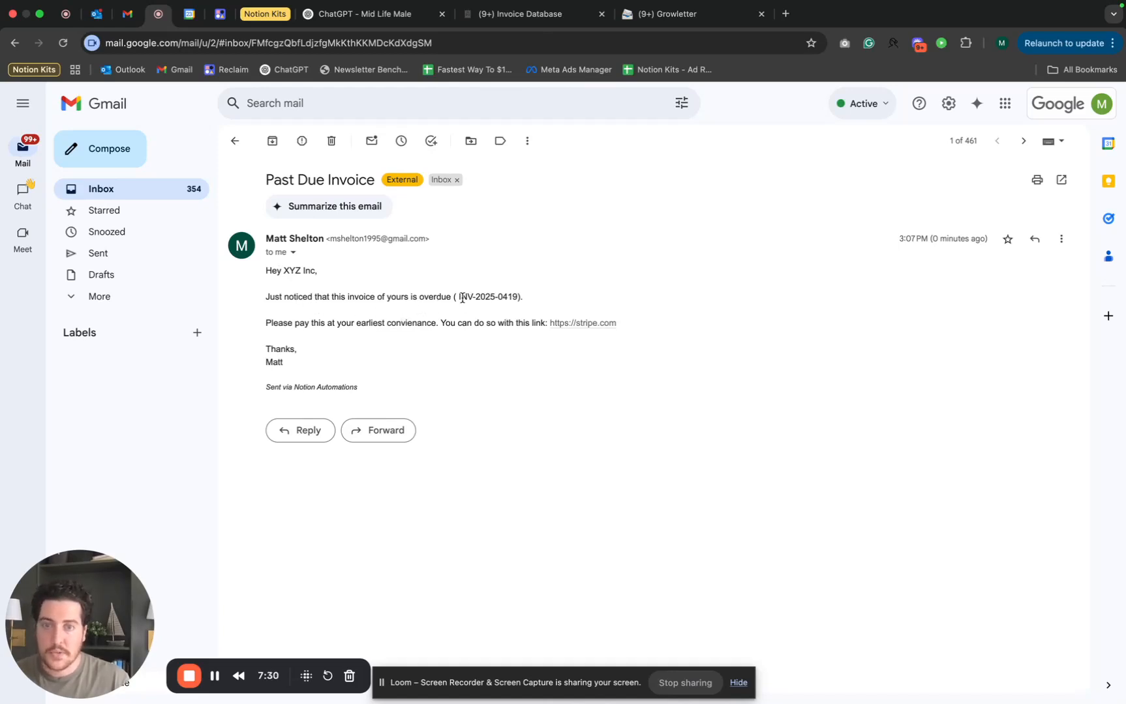
Switch to Gmail and check the invoice number in the received "Past Due Invoice" email.
{"action": "left_click_drag", "start_coordinate": [459, 299], "coordinate": [517, 299]}
{"action": "left_click", "coordinate": [356, 338]}
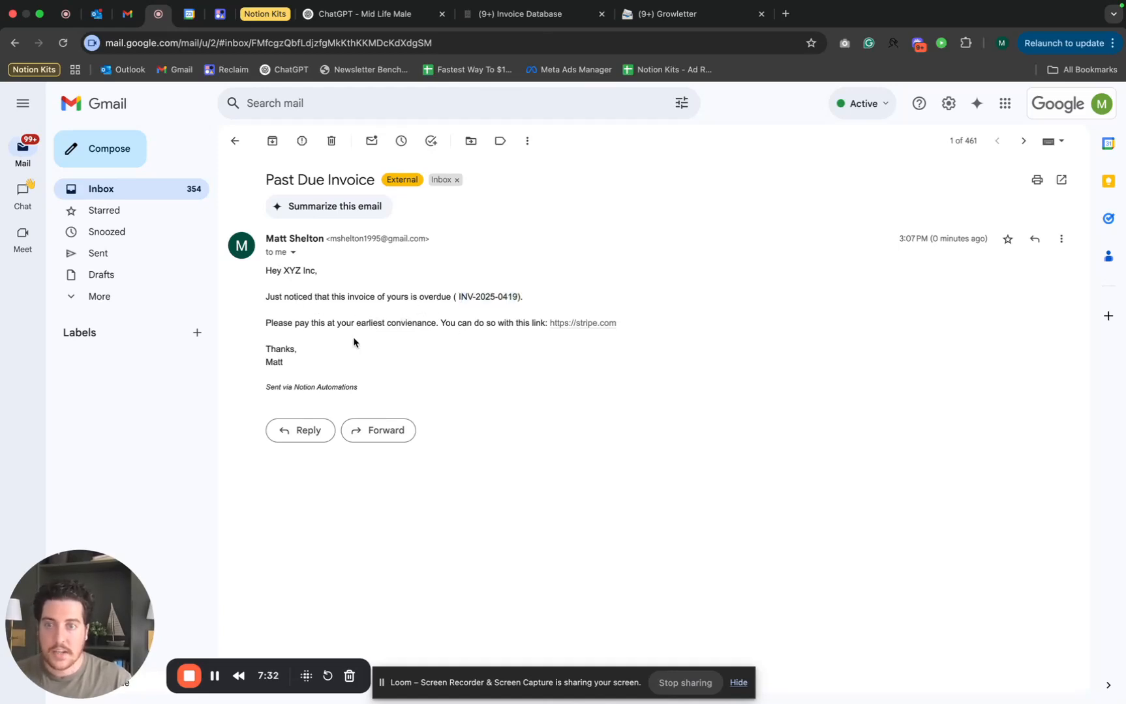